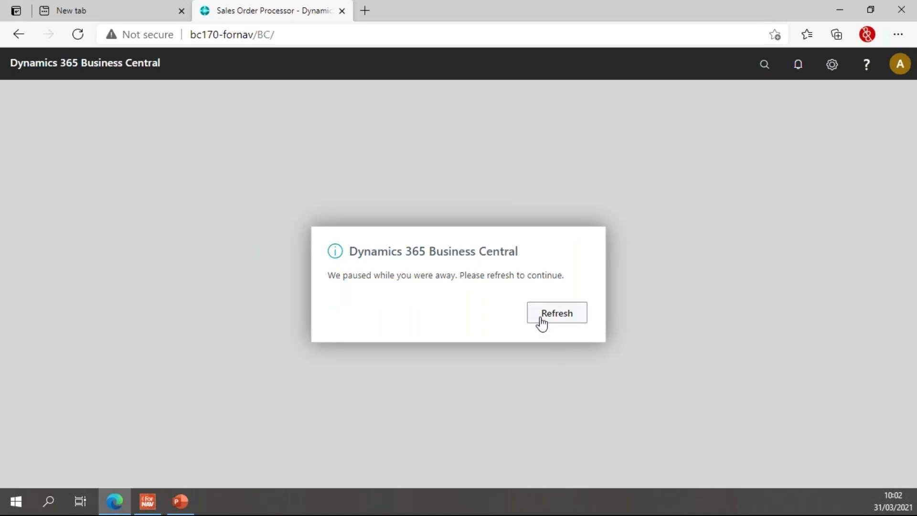
- Reload the Business Central session, sign in, and open the Spotsmeyer's Furnishings customer card
click(540, 316)
click(523, 249)
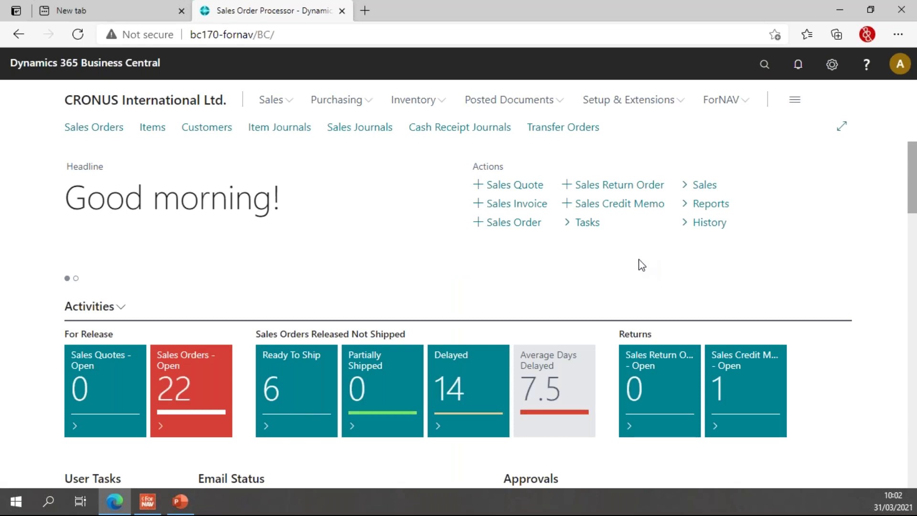
click(205, 128)
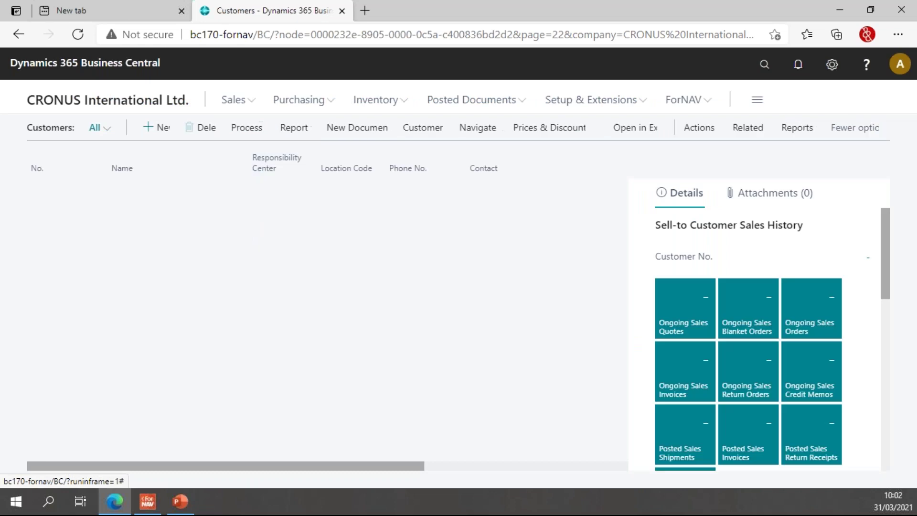
click(51, 190)
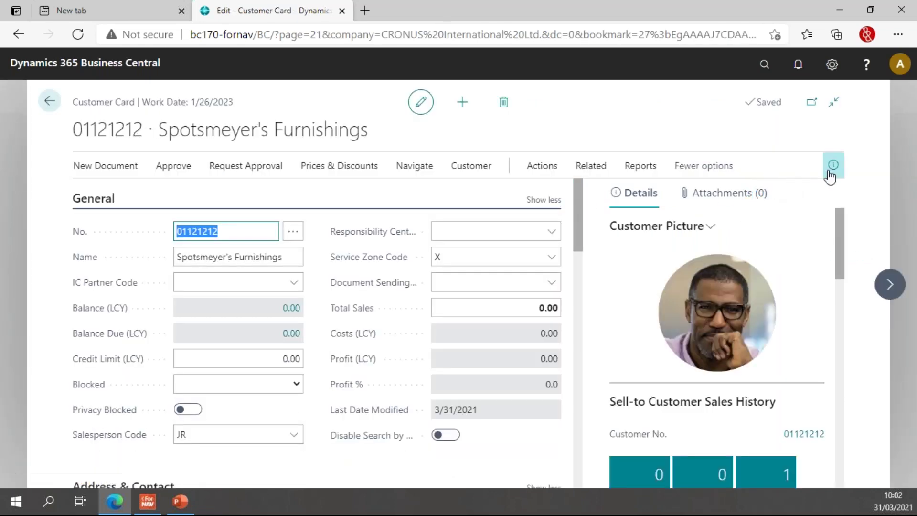
- Bring up the Help and Support page from the help menu over the customer card
click(868, 70)
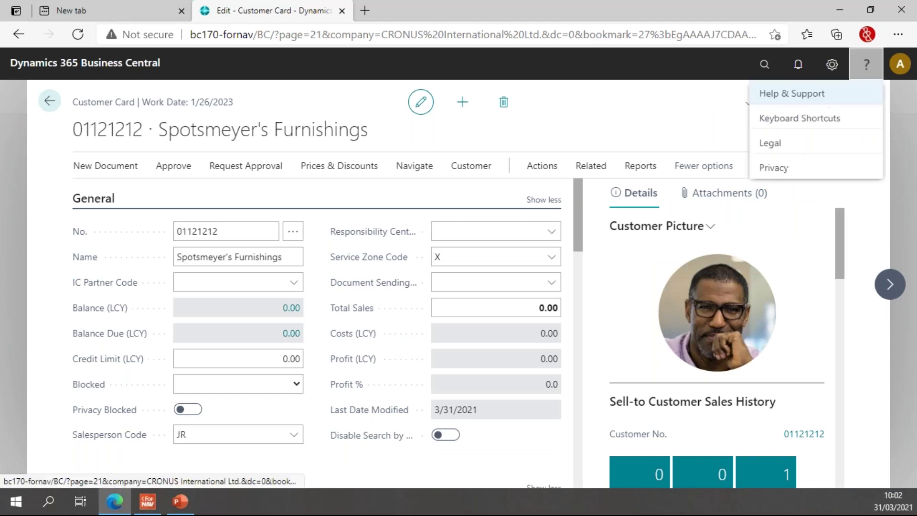
click(811, 93)
scroll(446, 311, down, 2)
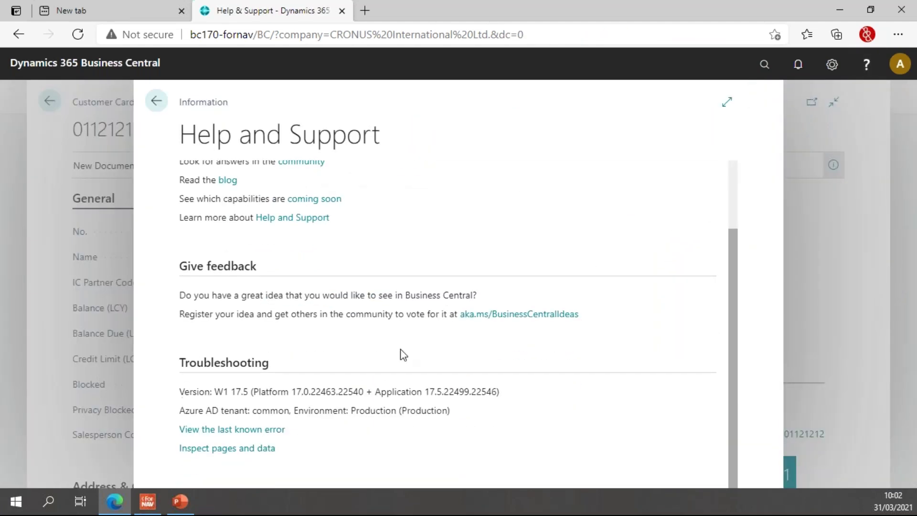
- Inspect the customer card page and list its extensions, including ForNAV Customizable Report Pack 5.4.0
click(228, 448)
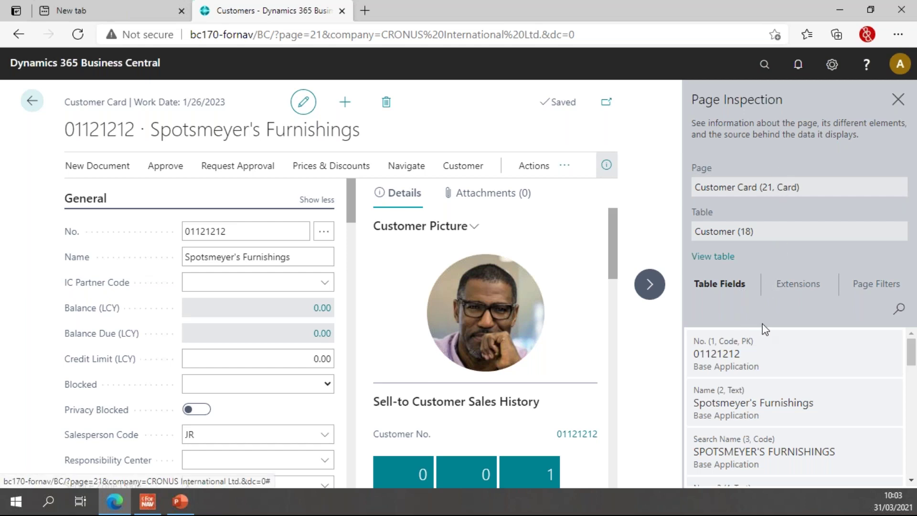
click(806, 293)
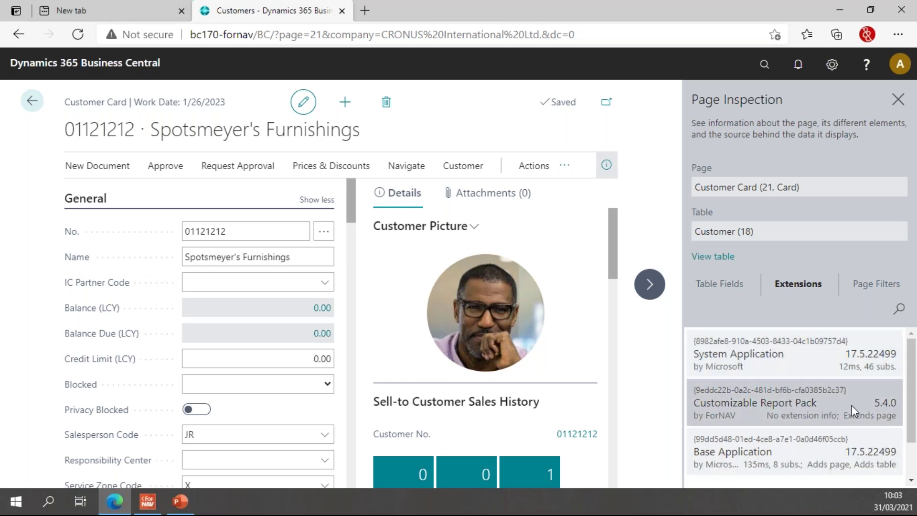
scroll(852, 406, down, 1)
scroll(853, 406, up, 1)
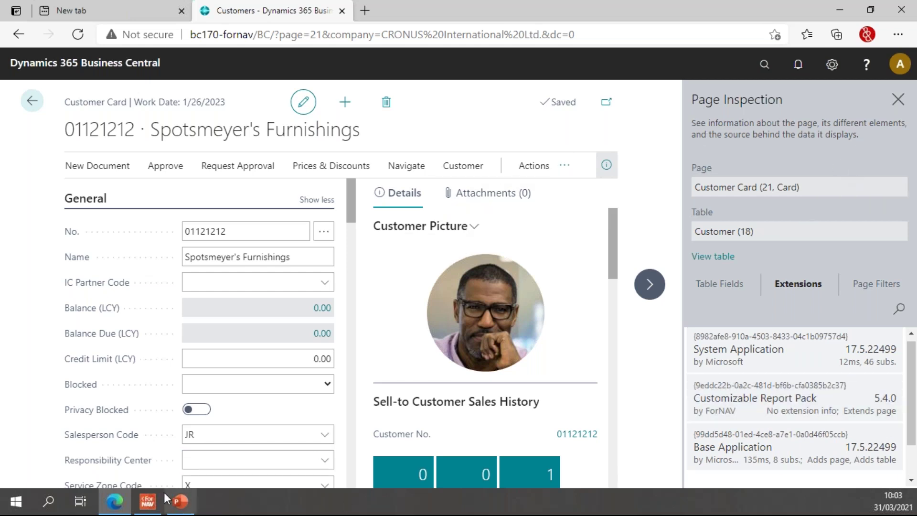
- In ForNAV Designer, generate an AL extension report from the online gallery's List Template
click(148, 502)
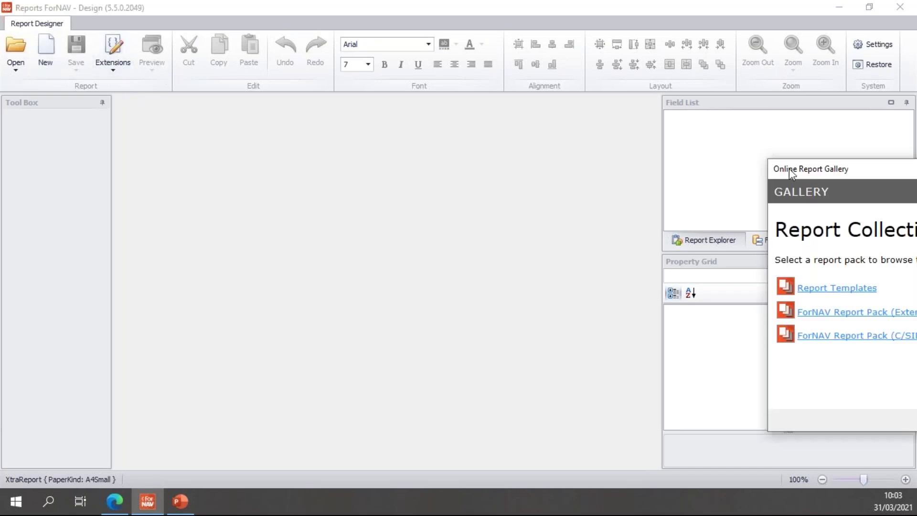
click(555, 276)
scroll(712, 249, down, 15)
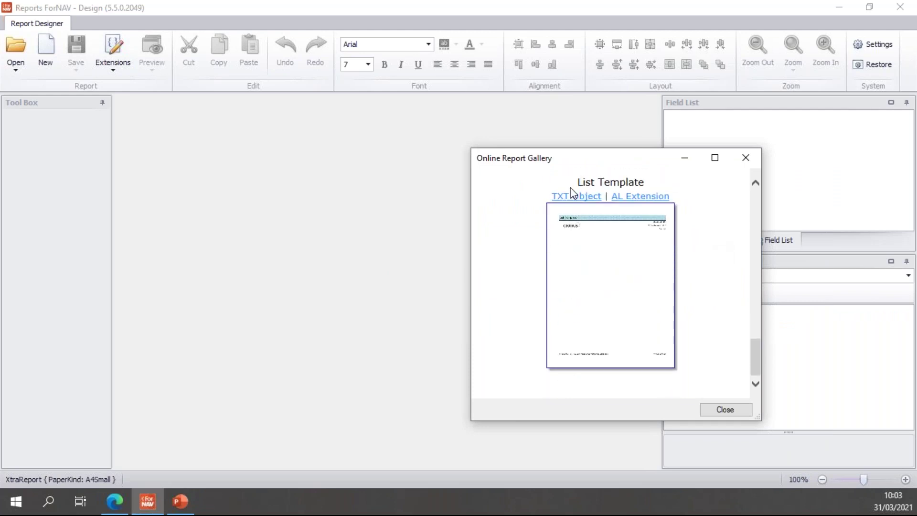
click(641, 201)
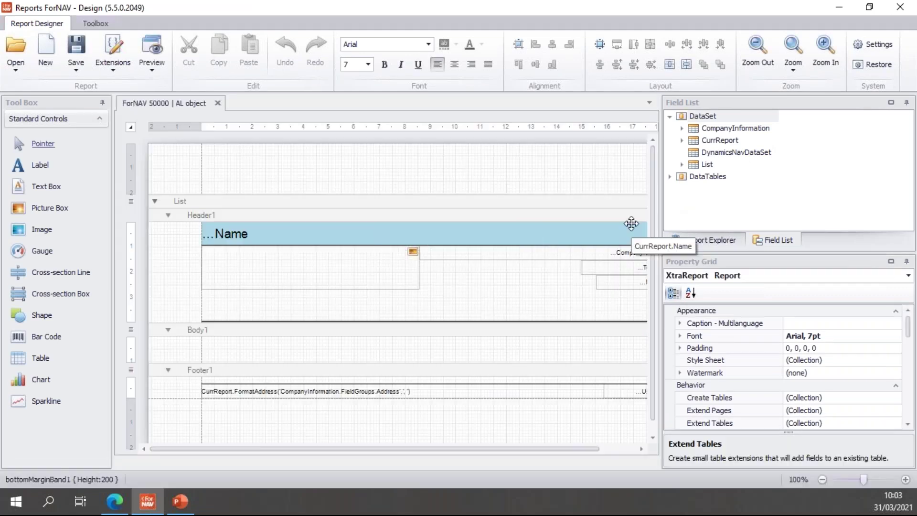
- Place the List dataset's No and Name fields side by side in Body1, left-aligned
scroll(628, 253, down, 1)
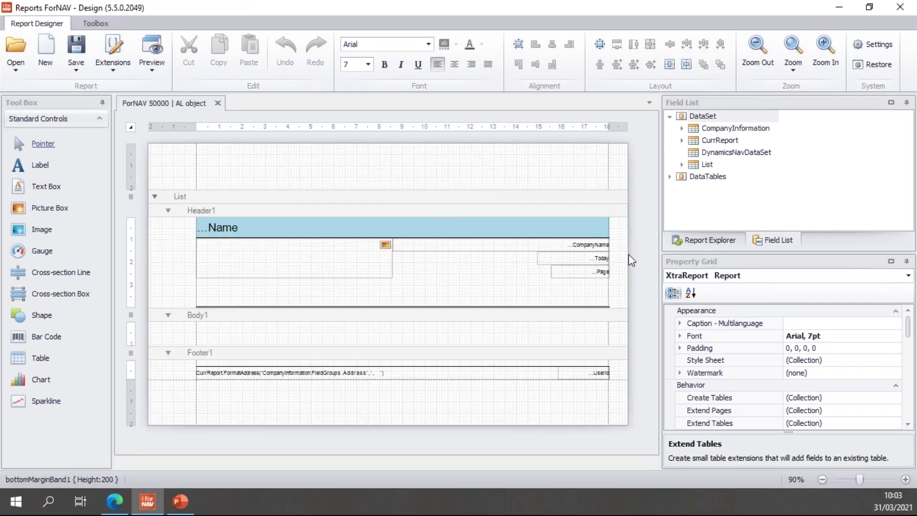
click(682, 164)
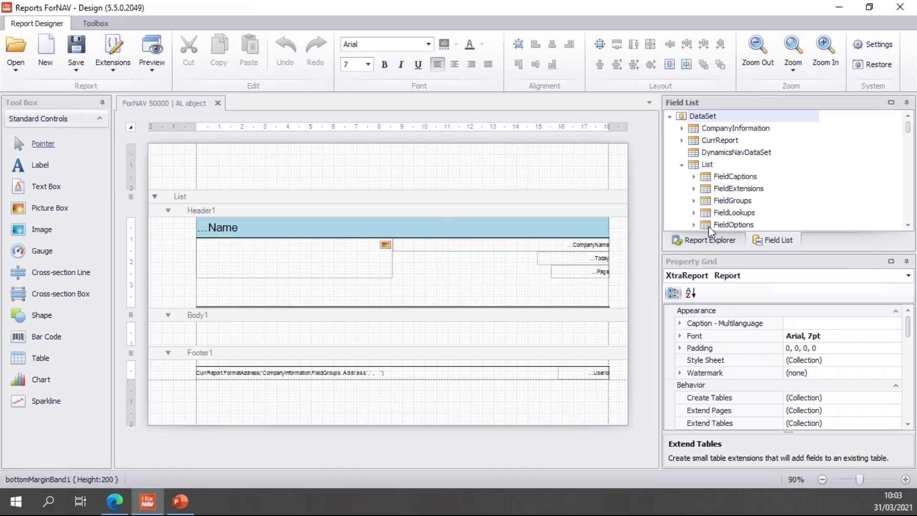
text(no)
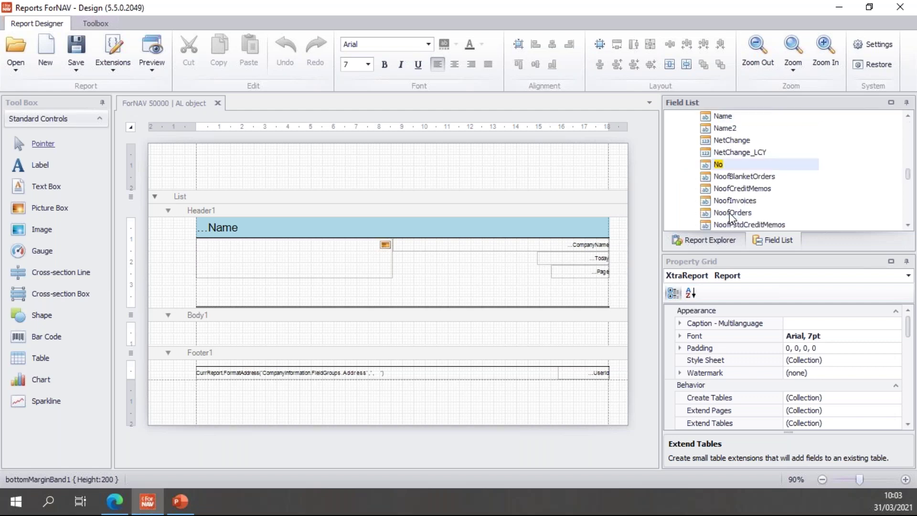
drag(712, 163, 225, 330)
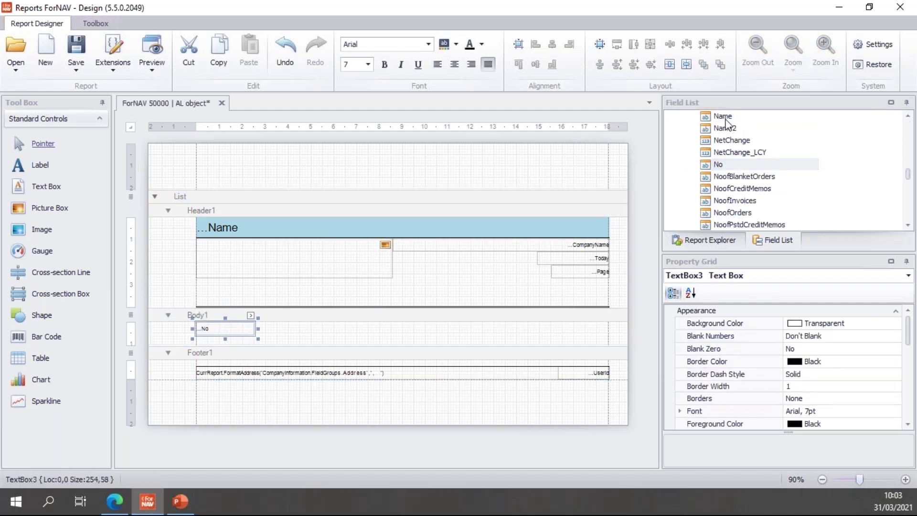
drag(497, 262, 287, 329)
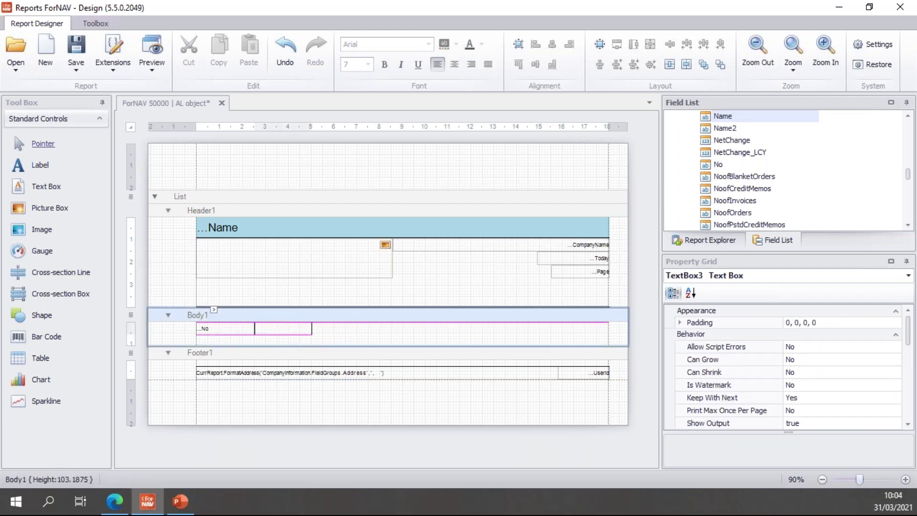
drag(361, 327, 193, 330)
click(437, 64)
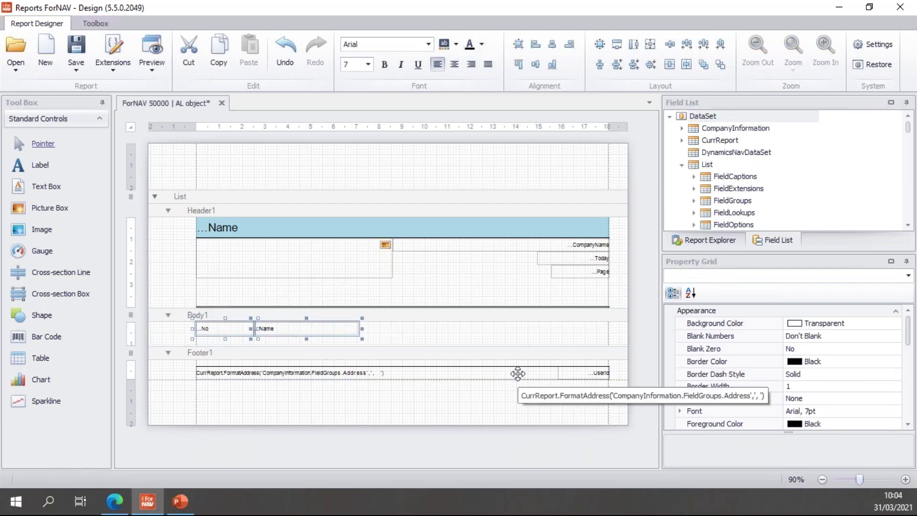
- Make the Body1 band taller and select the report to show its properties
drag(520, 353, 518, 363)
click(633, 338)
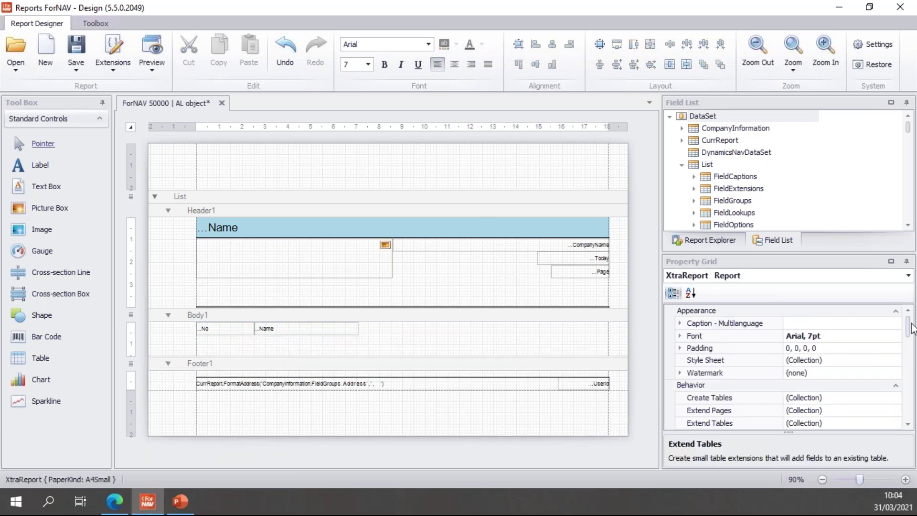
drag(912, 330, 912, 374)
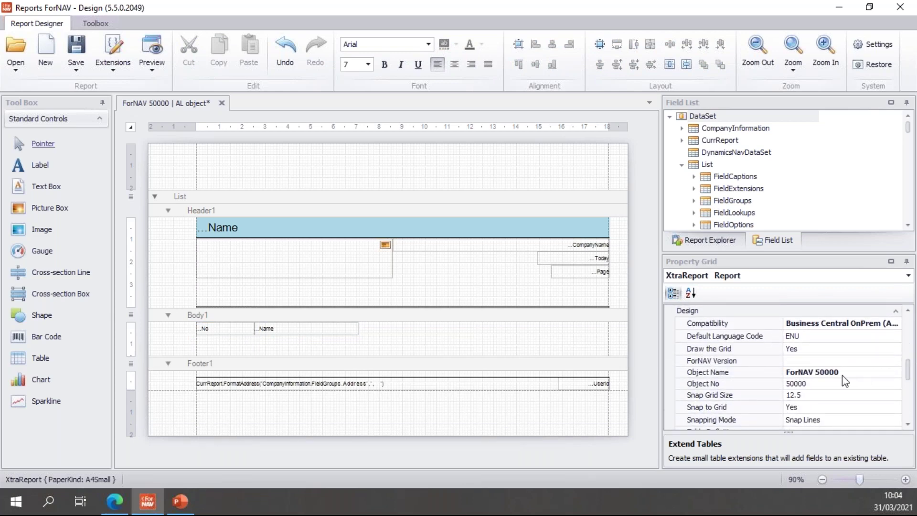
- Set the report's Object Name to 'COF My Customers' and save it as an object on the server
click(859, 372)
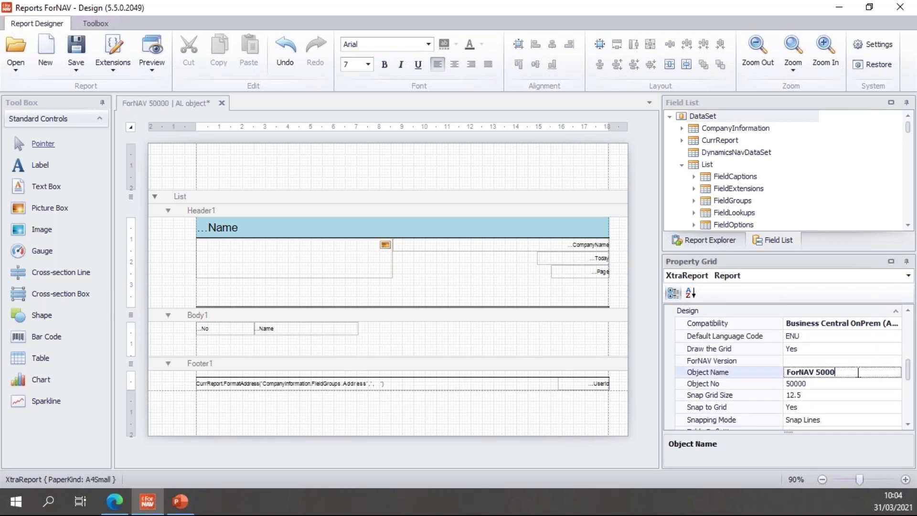
key(BackSpace)
key(BackSpace)
key(BackSpace)
key(BackSpace)
key(BackSpace)
key(BackSpace)
key(BackSpace)
key(BackSpace)
key(BackSpace)
text(COF My Customers)
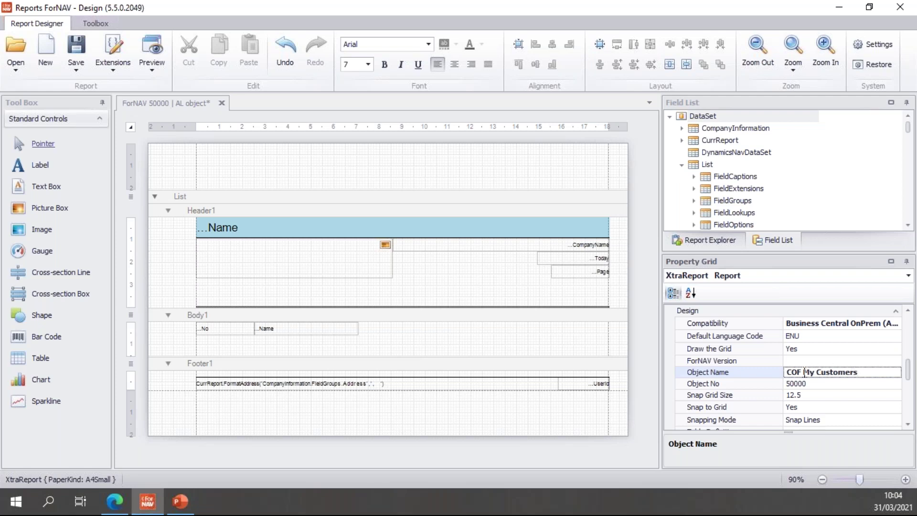
drag(805, 372, 787, 372)
key(Return)
click(854, 385)
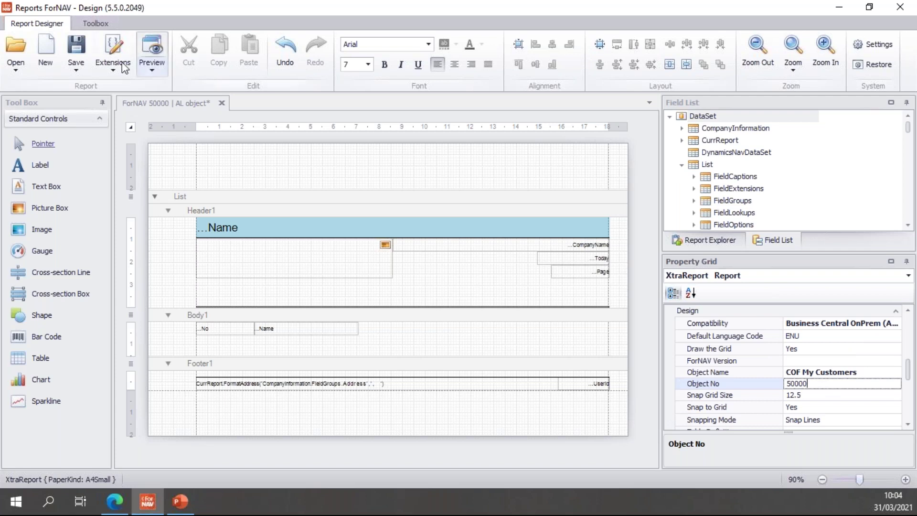
click(76, 66)
click(104, 118)
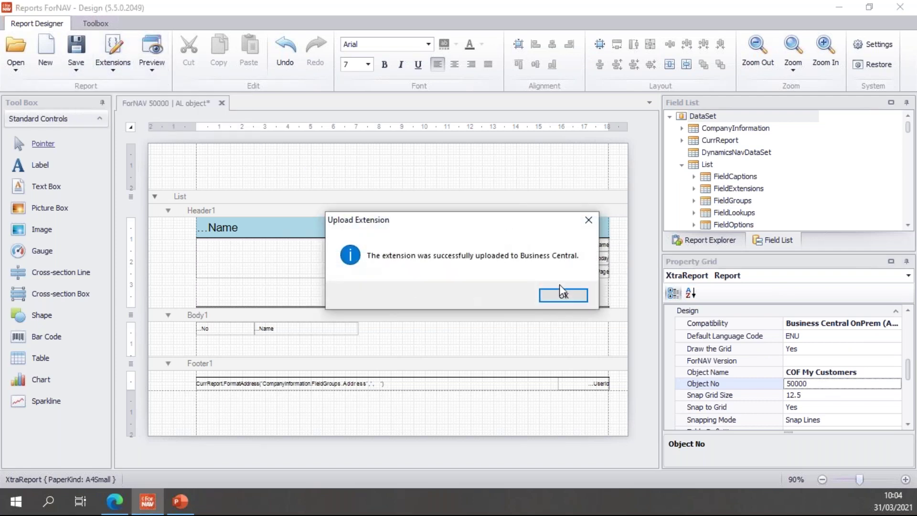
- Dismiss the upload message and bring up the report's table extensions editor
click(565, 294)
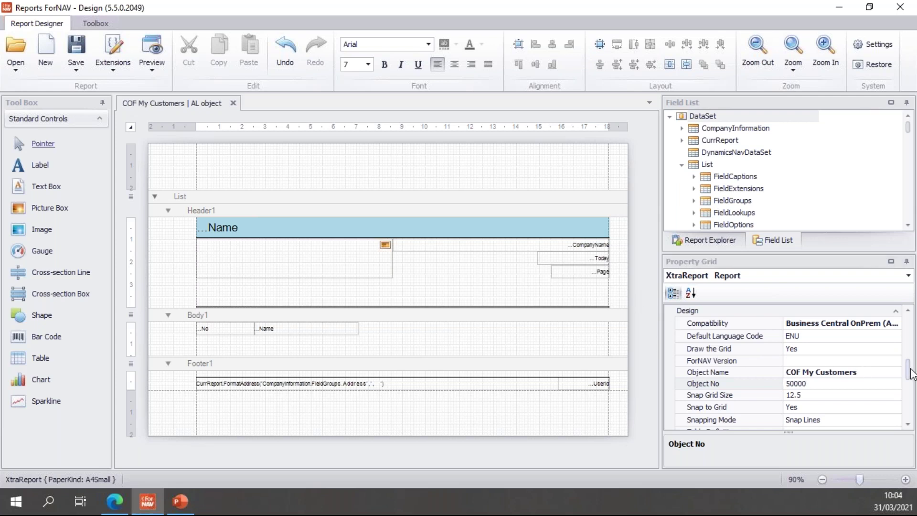
drag(911, 369, 910, 334)
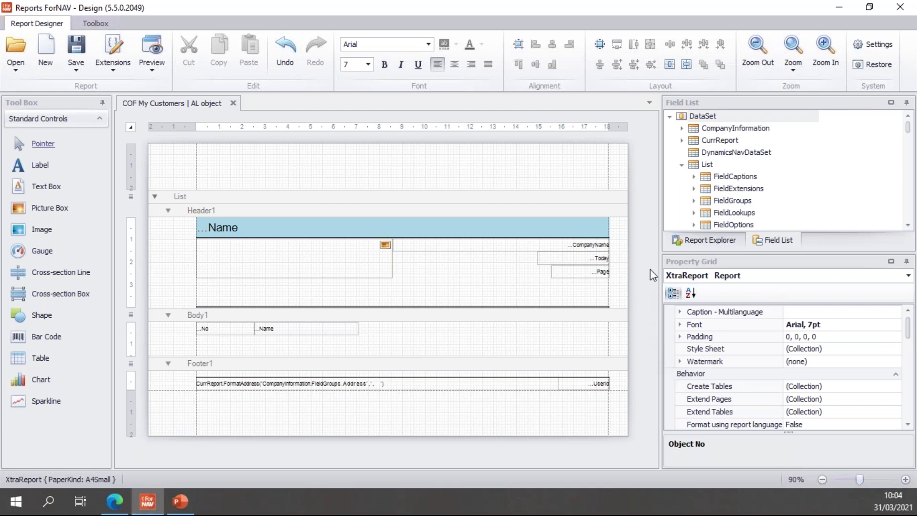
click(701, 242)
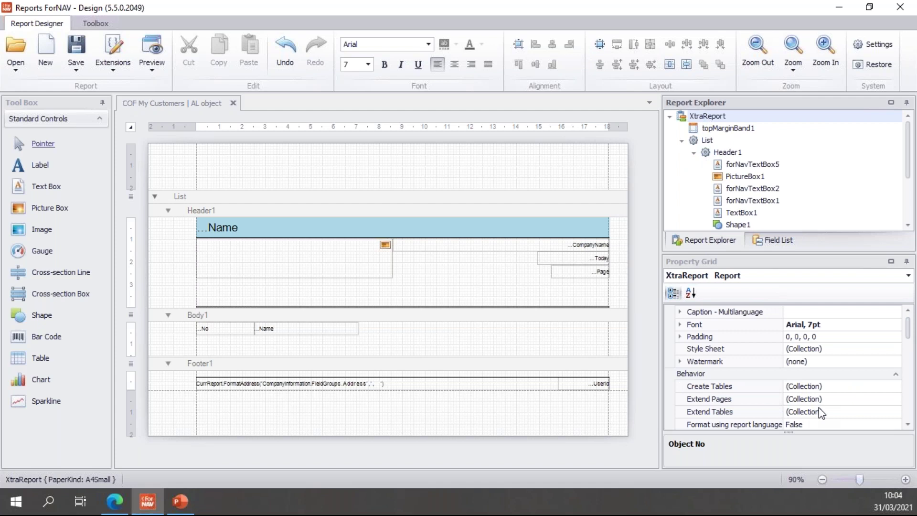
click(881, 414)
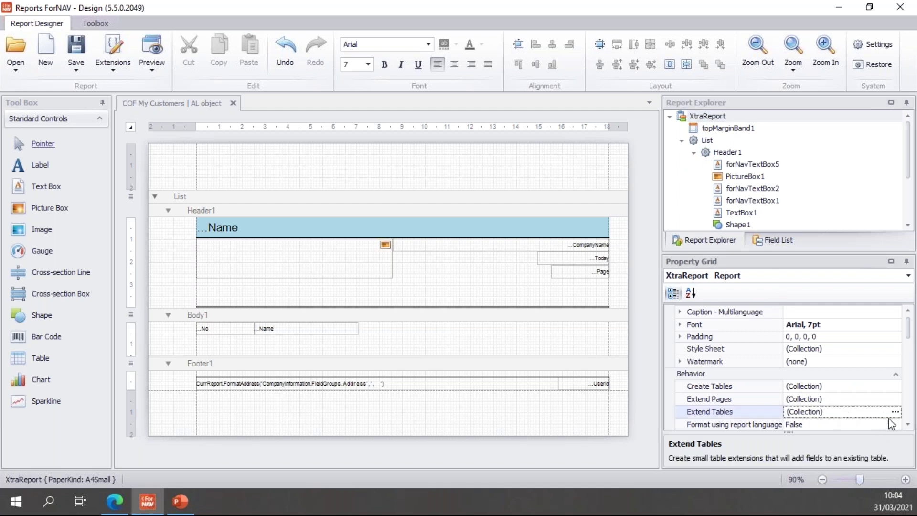
click(896, 413)
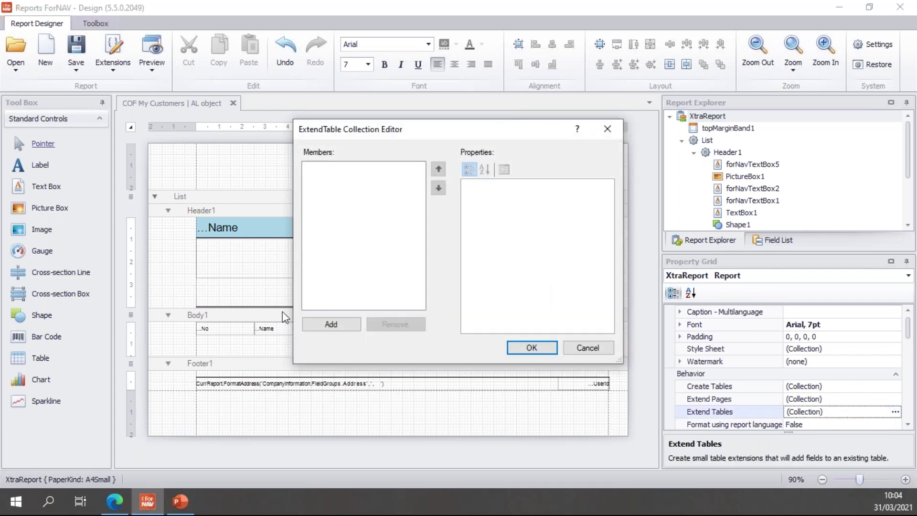
- Add one Customer table 18 extension numbered 56790, removing the duplicate, and re-upload to the server
click(335, 324)
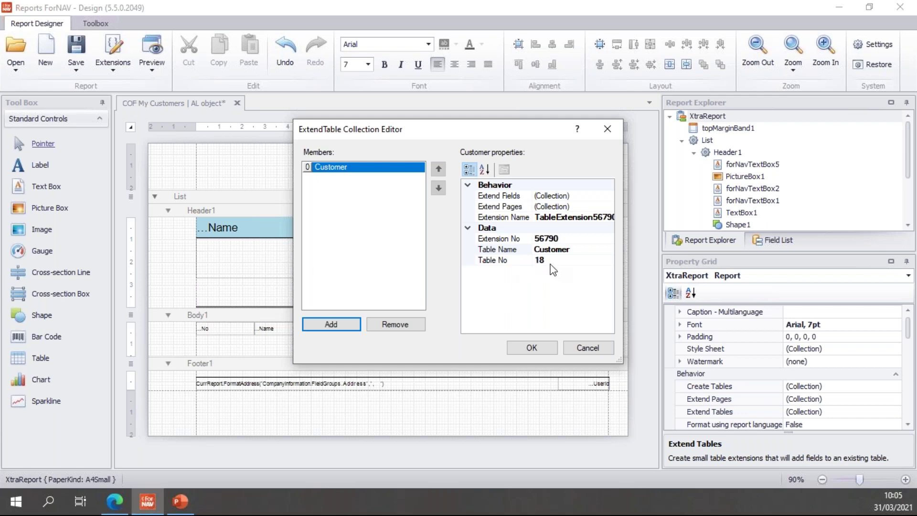
click(349, 323)
click(581, 249)
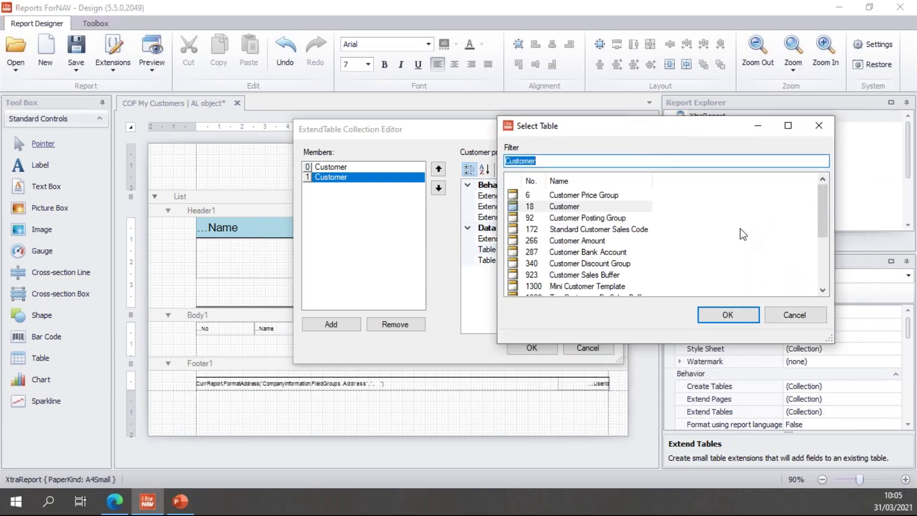
click(800, 313)
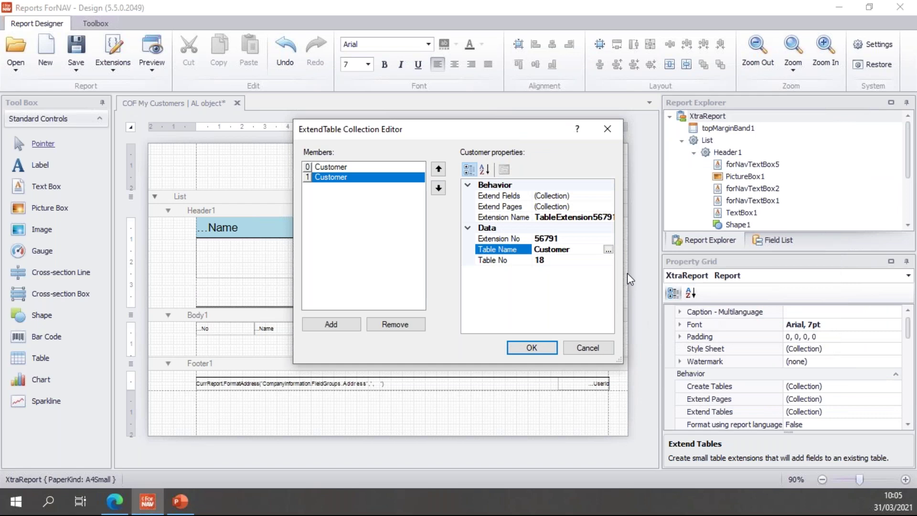
click(395, 324)
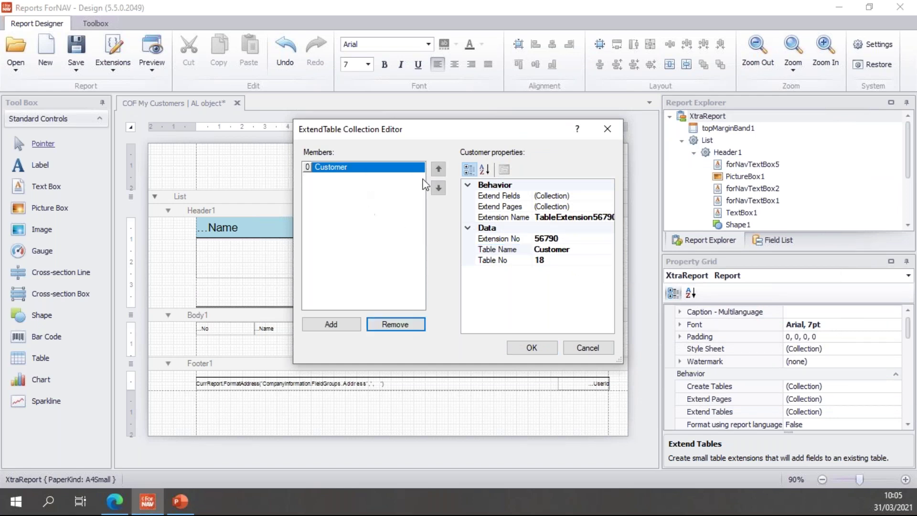
click(587, 239)
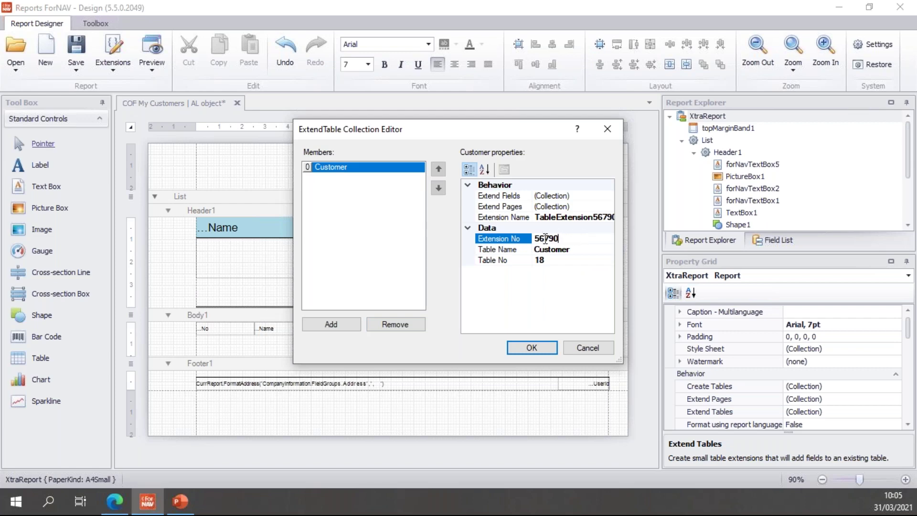
click(556, 218)
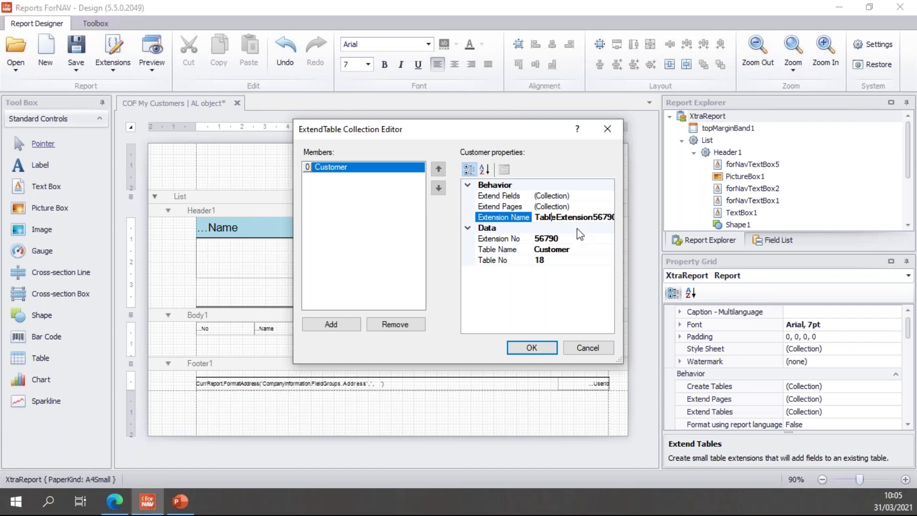
click(531, 348)
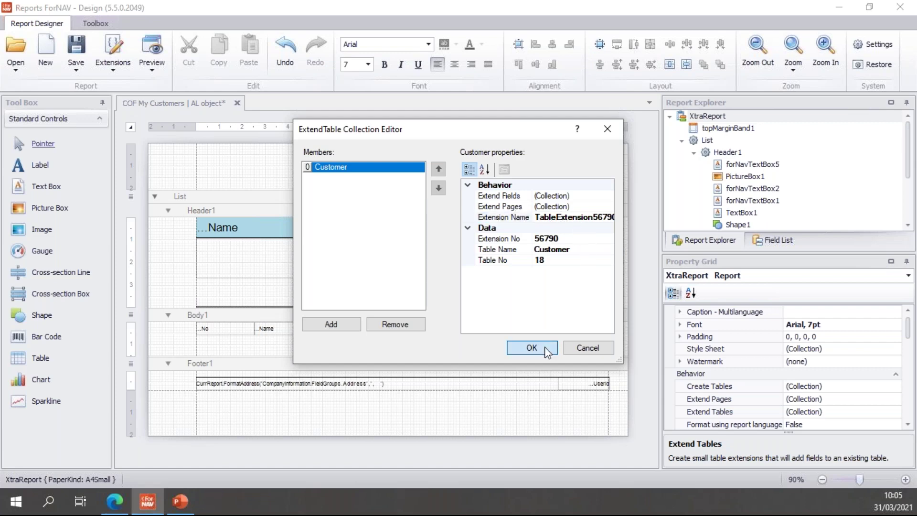
click(76, 67)
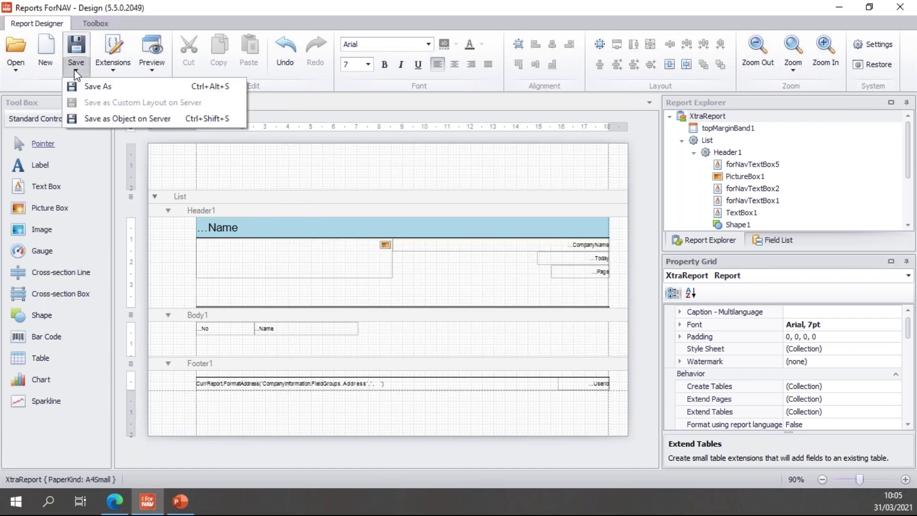
click(107, 117)
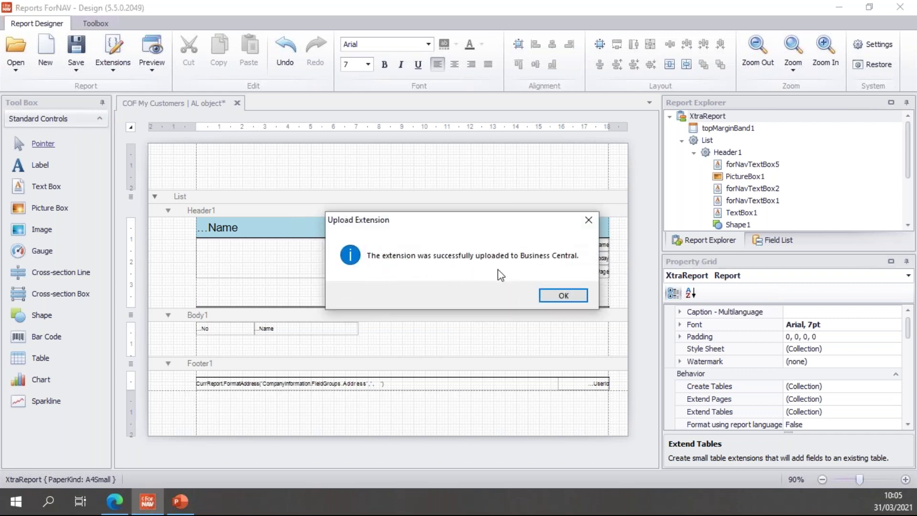
- Dismiss the upload message and open Spotsmeyer's Furnishings' customer card on the BC170-ForNAV site
click(563, 294)
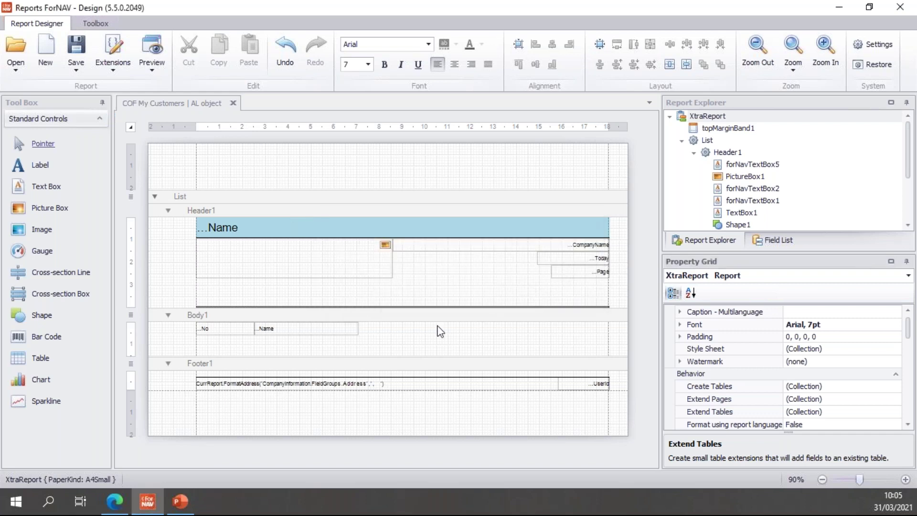
click(111, 506)
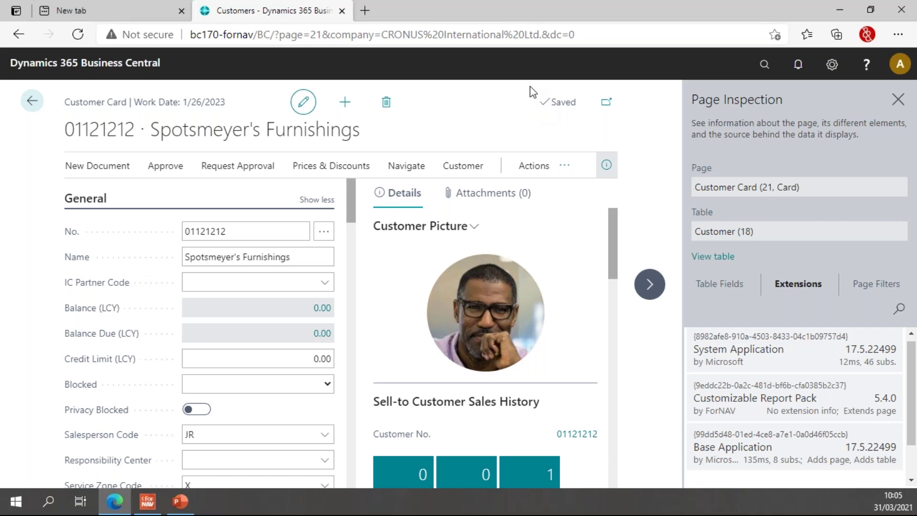
key(ctrl+w)
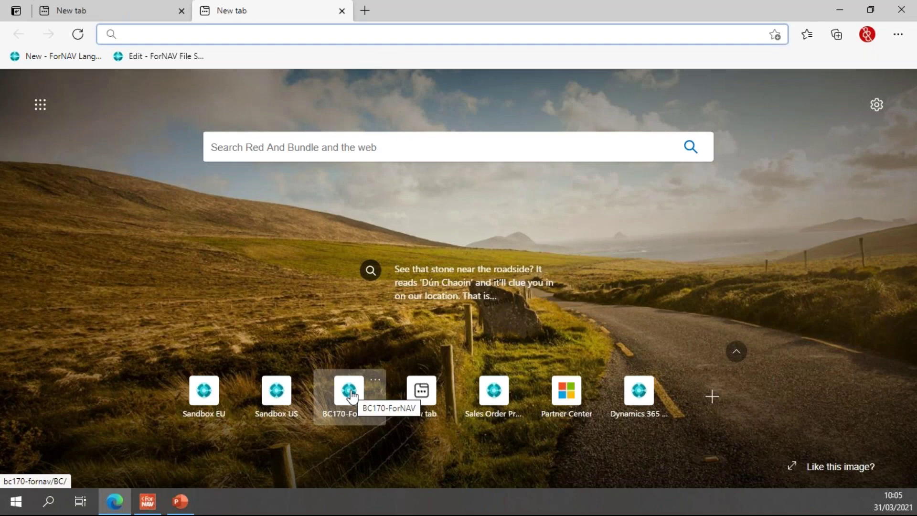
click(349, 389)
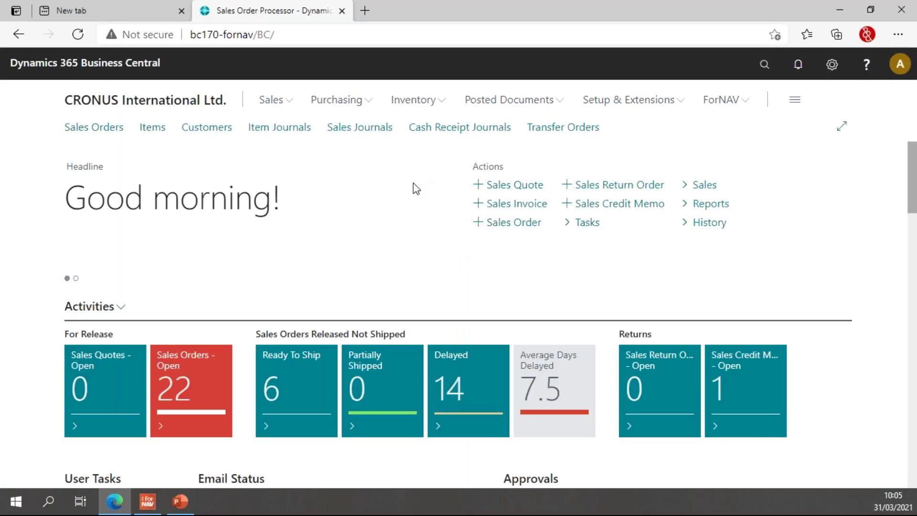
click(205, 128)
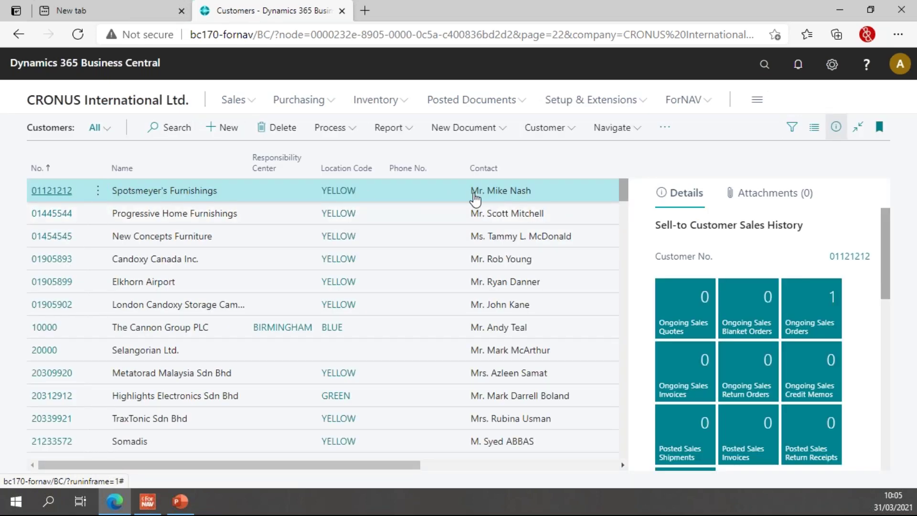
click(475, 197)
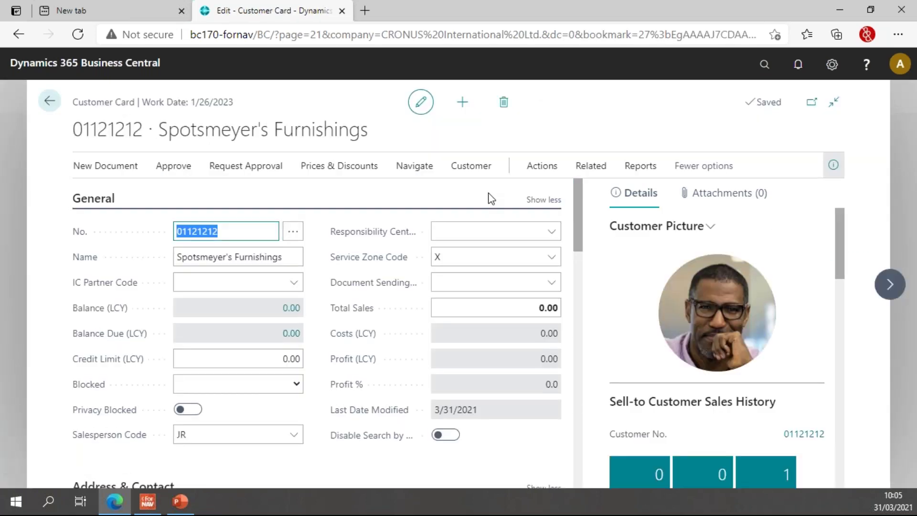
- Inspect the page with Ctrl+Alt+F1 and check that COFMyCustomers 1.0.0 extends the Customer table
key(ctrl+alt+F1)
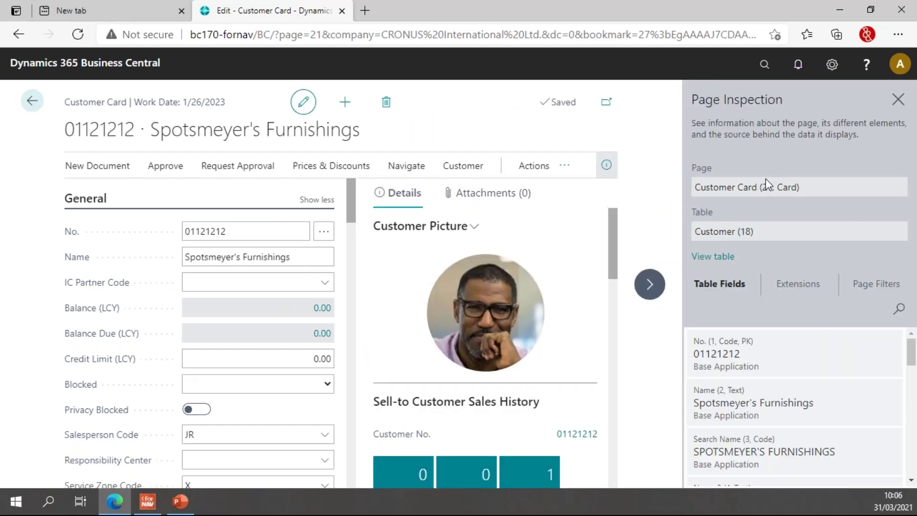
click(816, 291)
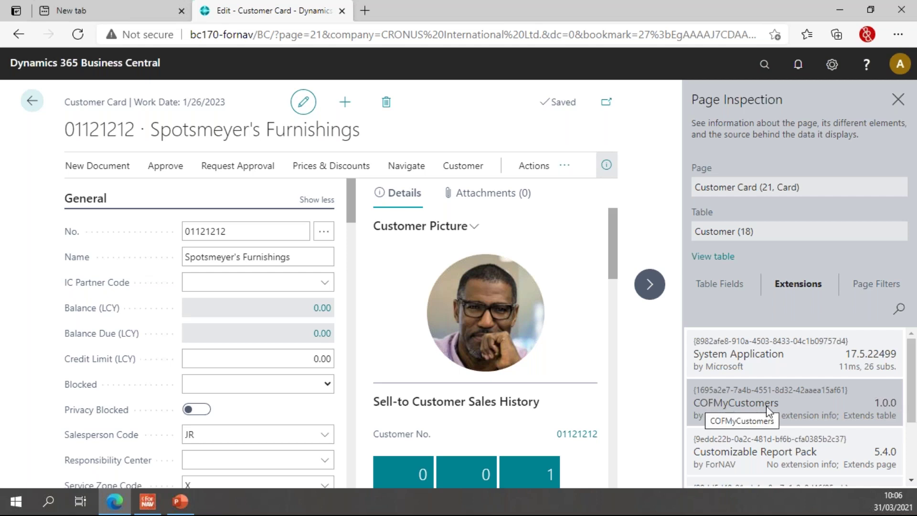
click(900, 102)
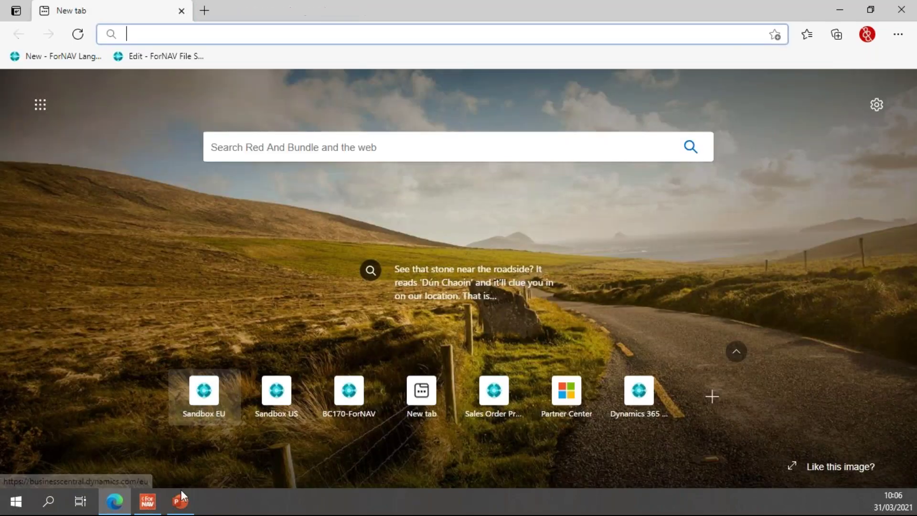
- Close the customer card tab, advance the slideshow to the Add fields slide, and return to the report properties
key(ctrl+w)
click(180, 502)
key(Right)
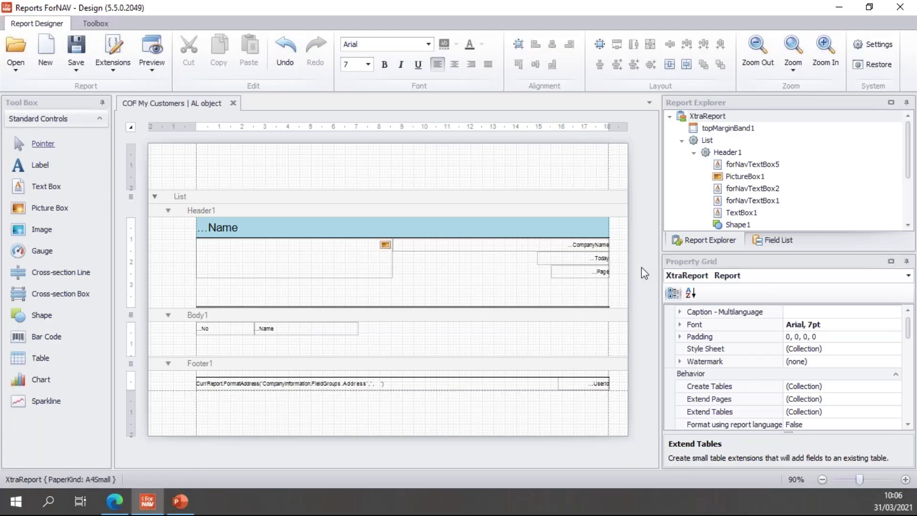
click(852, 409)
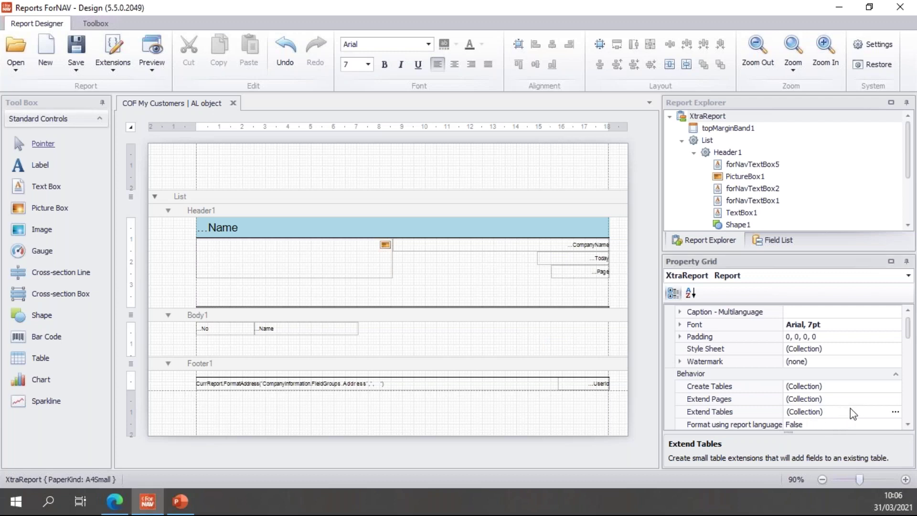
- Add a new field to the Customer extension through the Extend Fields editor
click(895, 412)
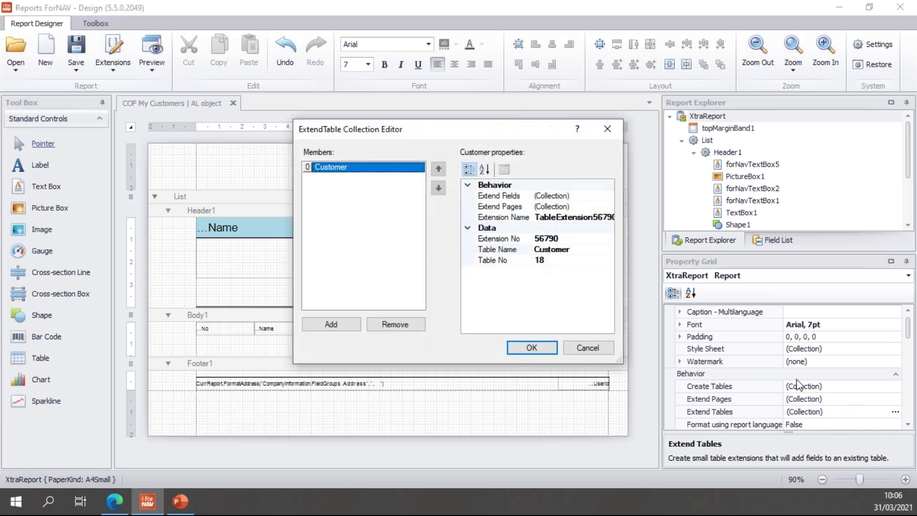
click(585, 197)
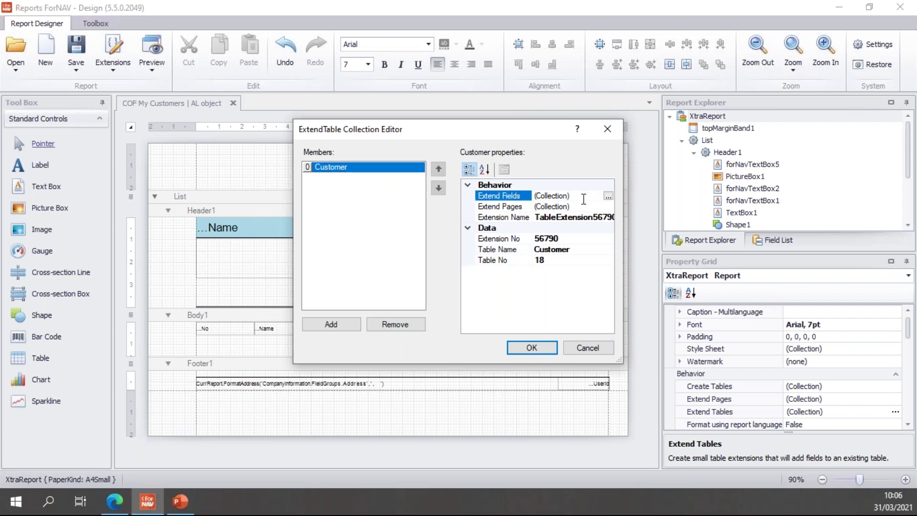
click(608, 196)
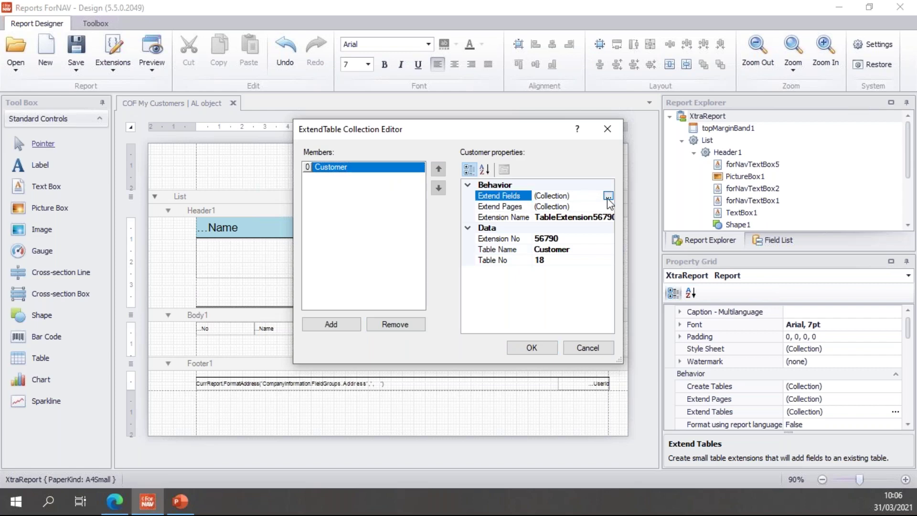
drag(551, 149, 616, 148)
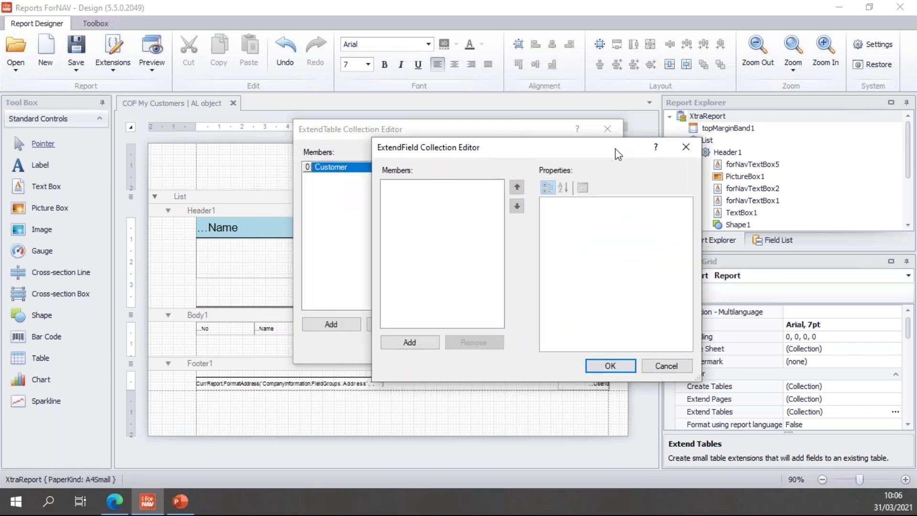
click(410, 343)
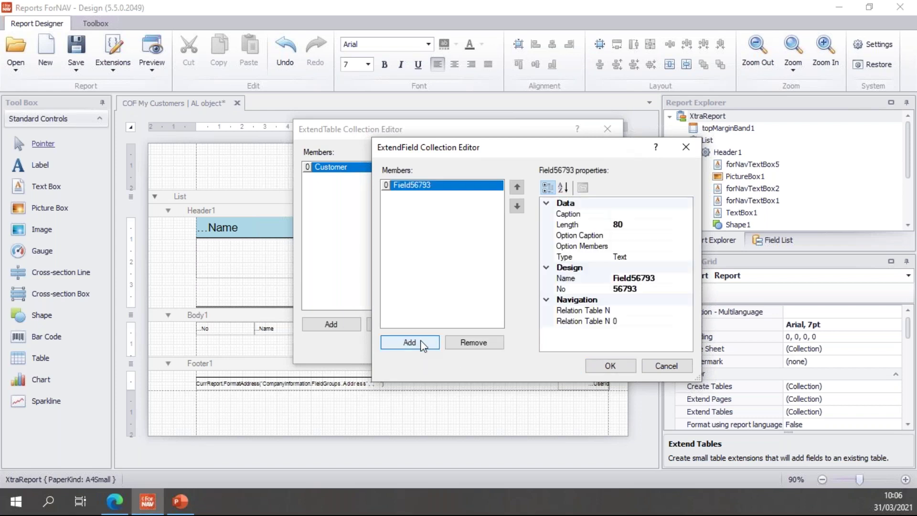
- Name the new field 'COF My Text' with caption 'My Text', keeping length 80
click(671, 279)
drag(673, 277, 586, 274)
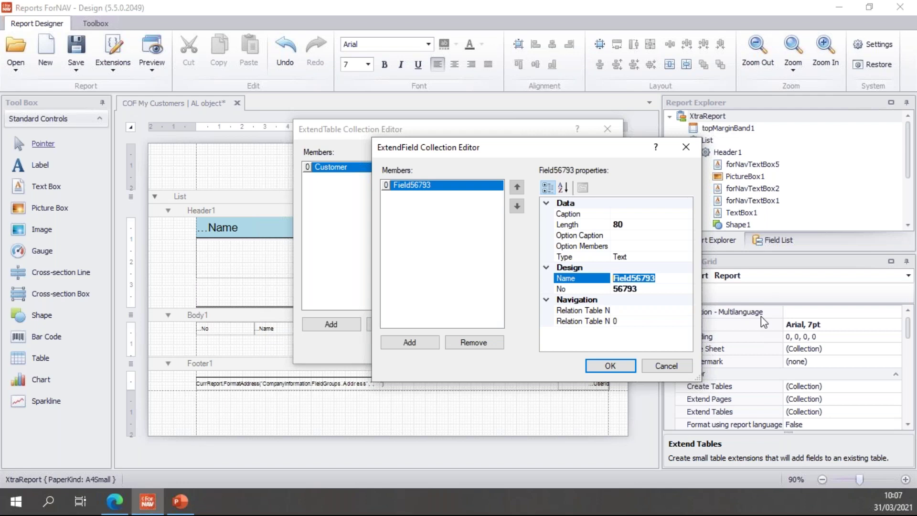
text(COF My Text)
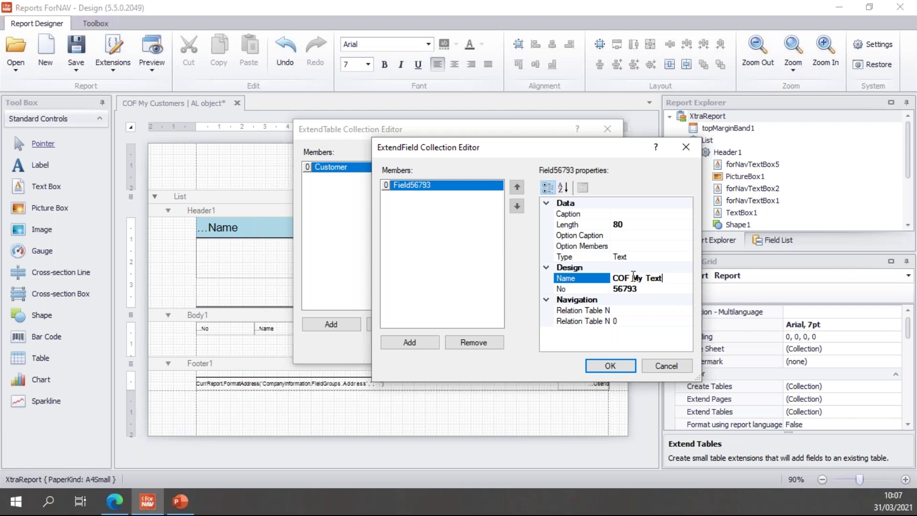
click(627, 214)
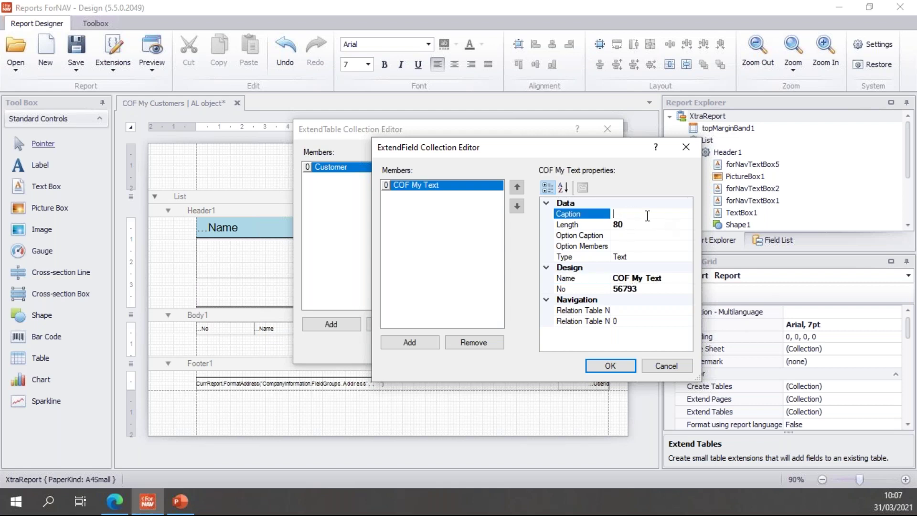
text(My Text)
click(638, 289)
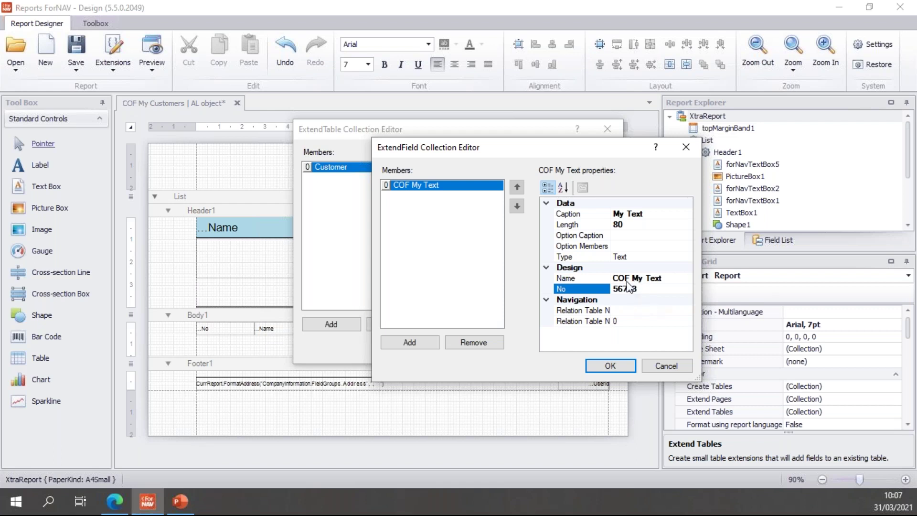
click(645, 233)
click(594, 223)
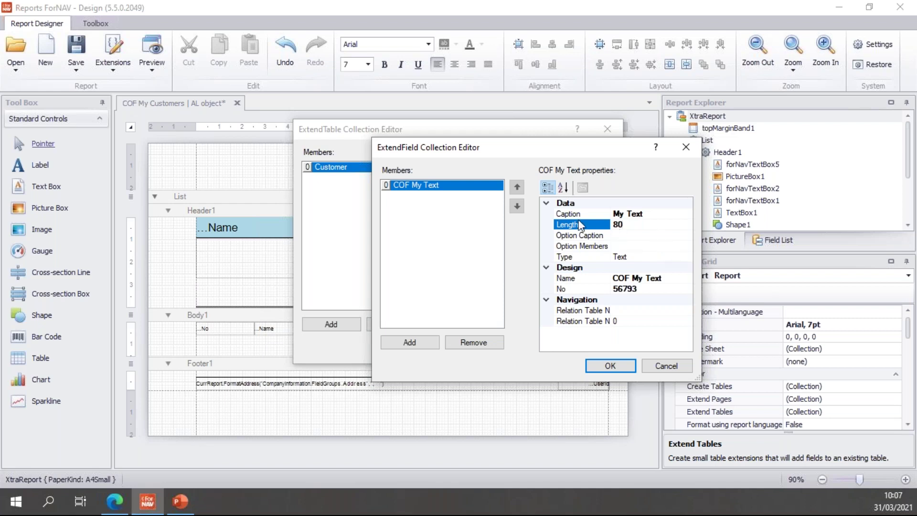
- Add a second Customer field named 'COF My Decimal' with caption 'My Decimal'
click(420, 343)
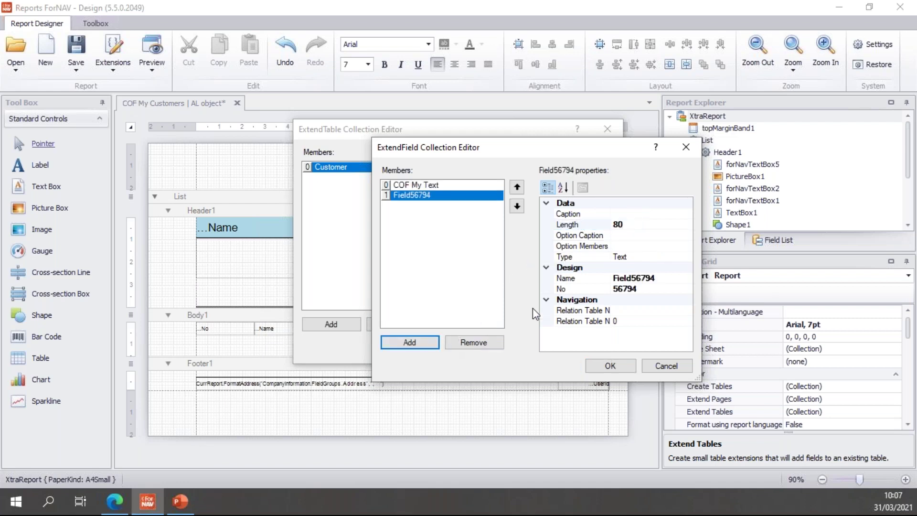
click(663, 278)
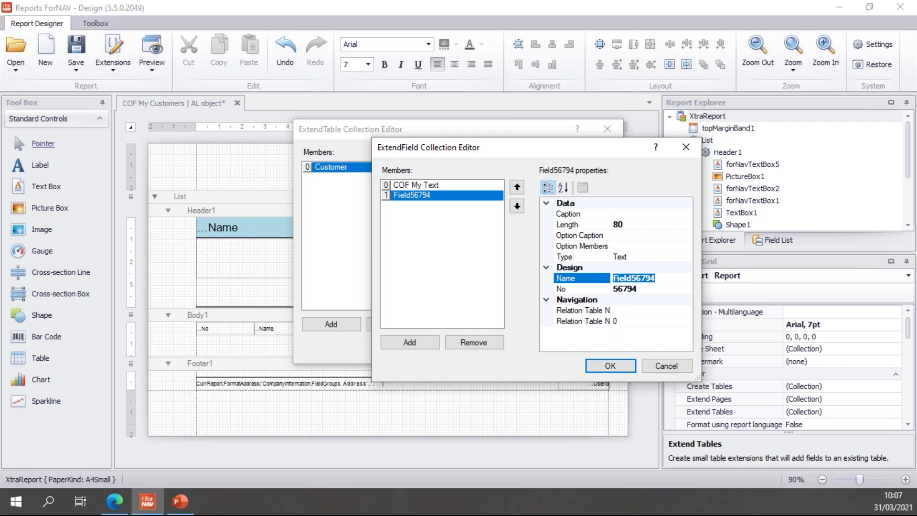
text(COF My Decimal)
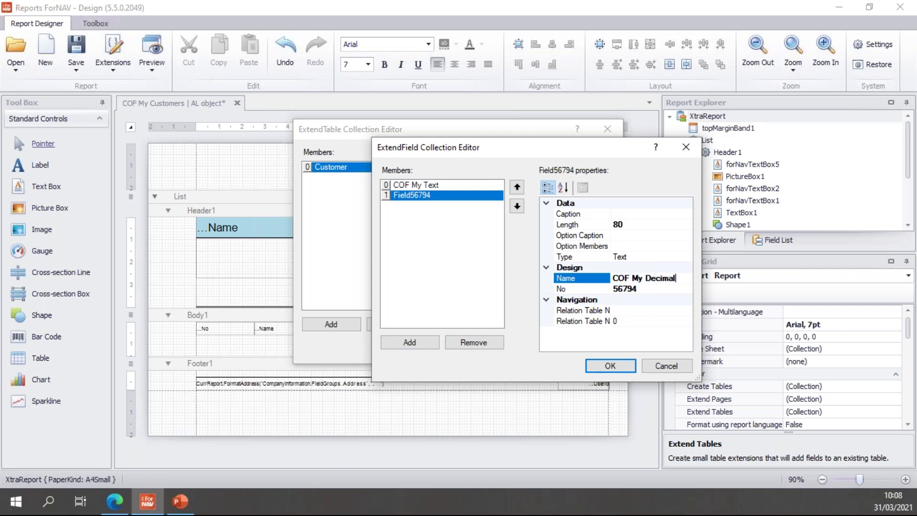
click(653, 213)
click(651, 210)
text(M)
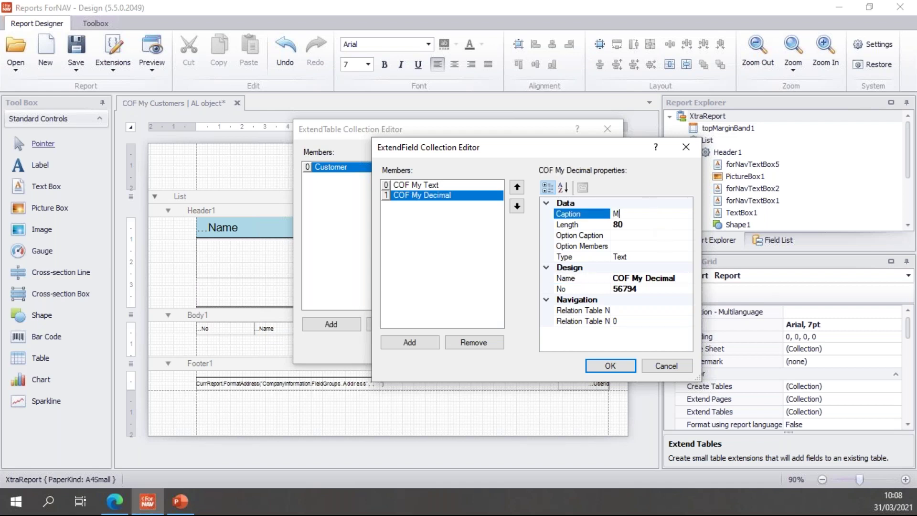
text(y Decimal)
click(661, 224)
click(666, 217)
- Change the COF My Decimal field's type from Text to Decimal
click(669, 258)
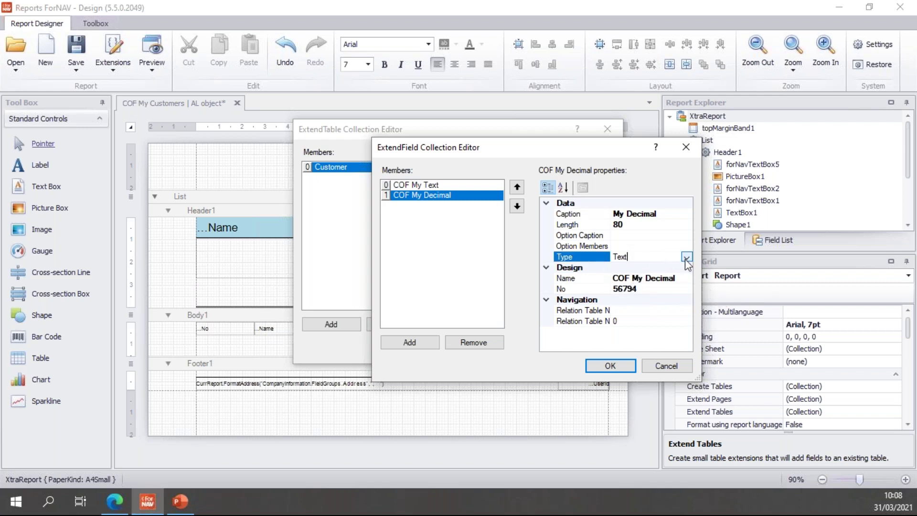
click(687, 257)
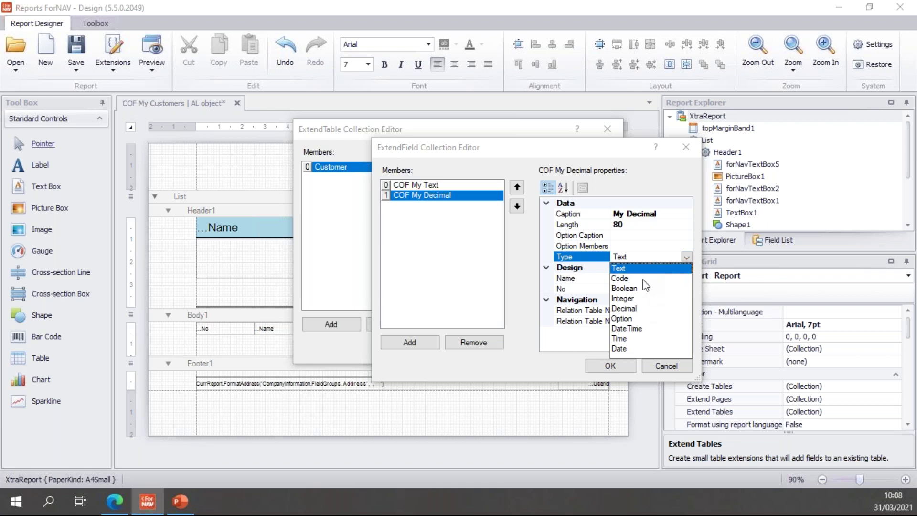
click(640, 309)
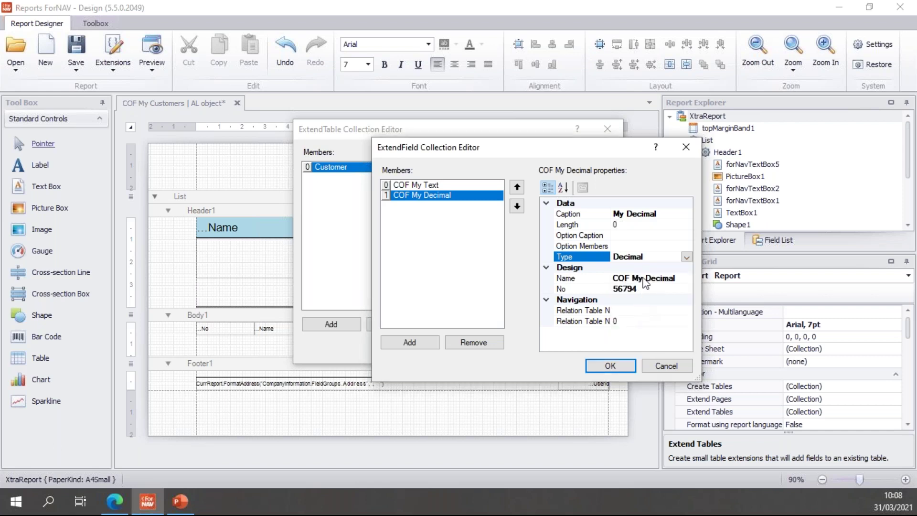
click(647, 245)
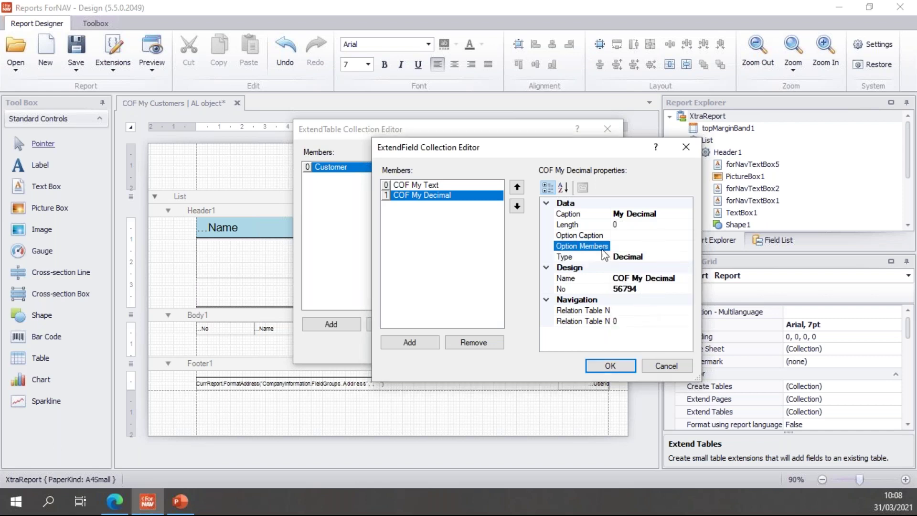
- Add a new Customer field named COF My Option with the caption My Option
click(426, 344)
click(670, 277)
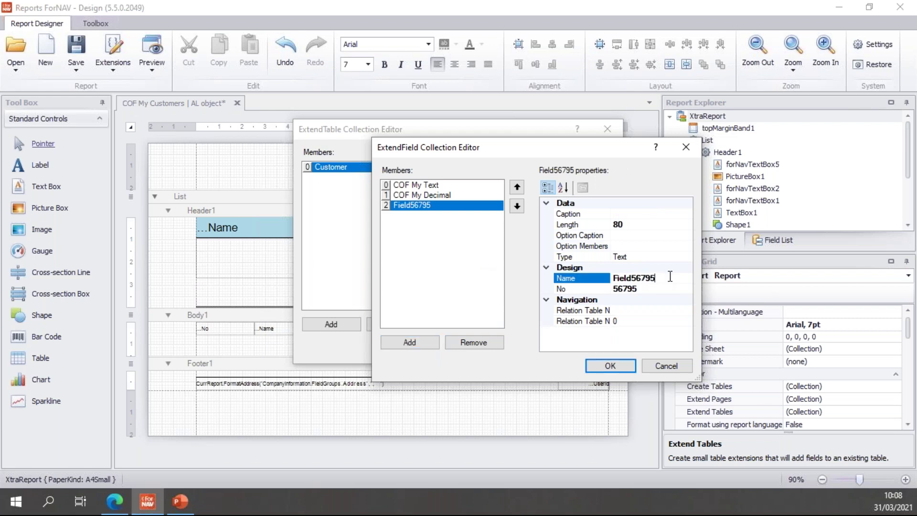
double_click(671, 277)
text(COF My Option)
drag(670, 278, 635, 278)
key(ctrl+c)
click(623, 214)
key(ctrl+v)
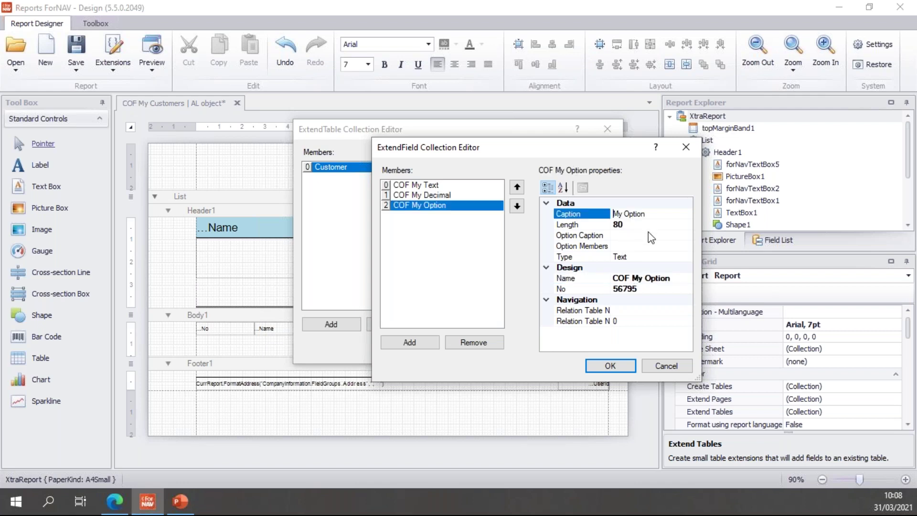
- Make it an Option field with members and captions one,two,three,four
click(676, 257)
click(686, 257)
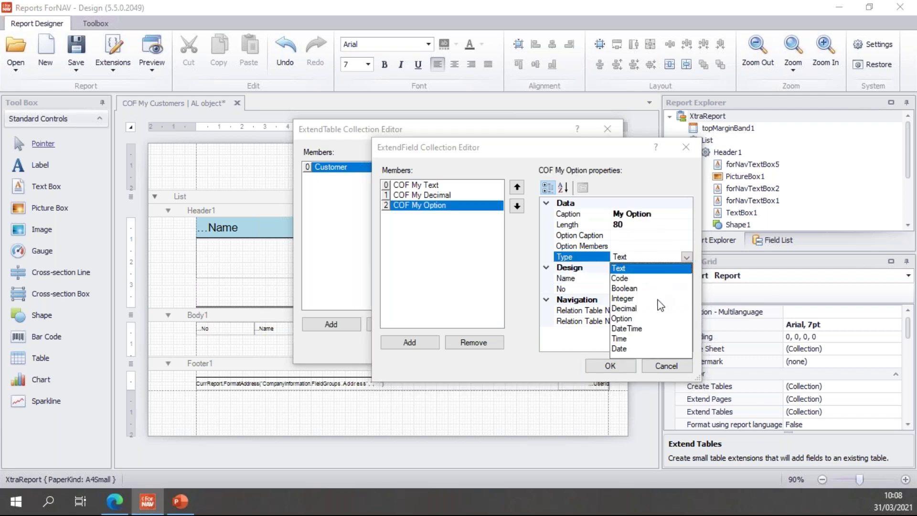
click(631, 319)
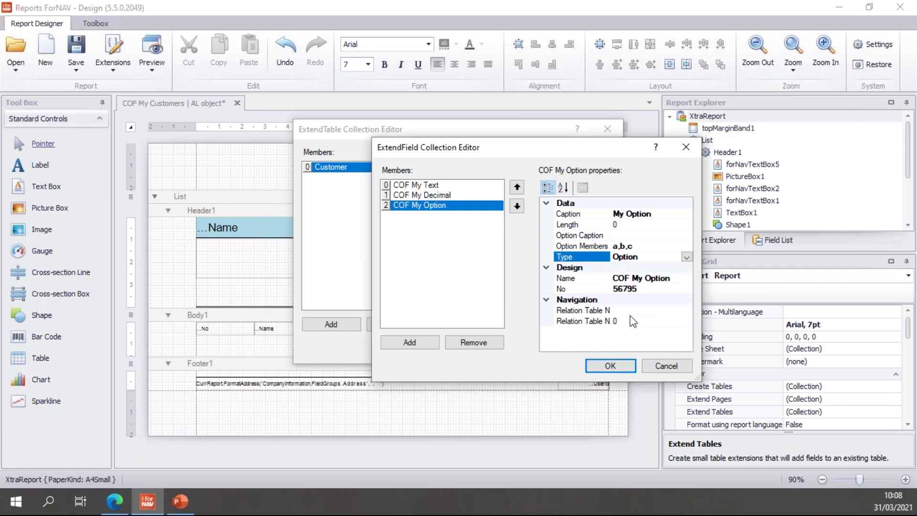
click(655, 245)
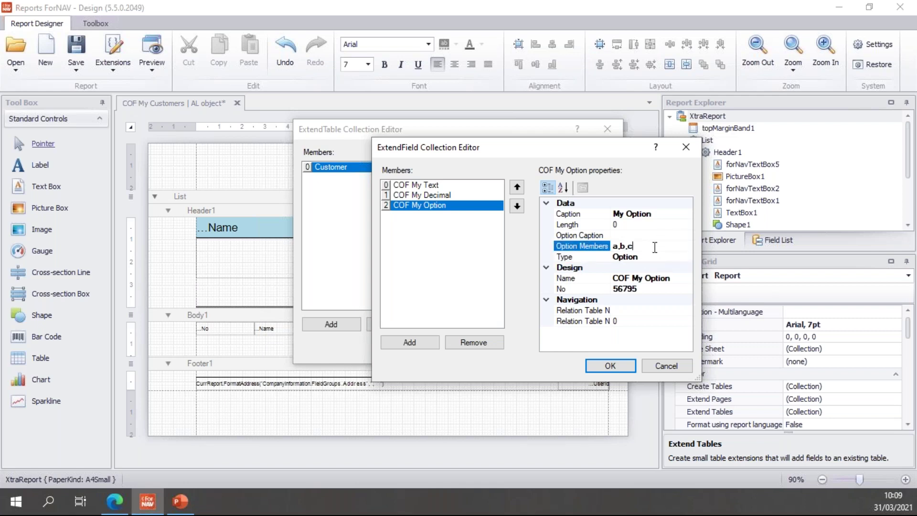
key(Return)
text(one,two,three,four)
click(653, 236)
click(676, 246)
double_click(676, 246)
click(674, 236)
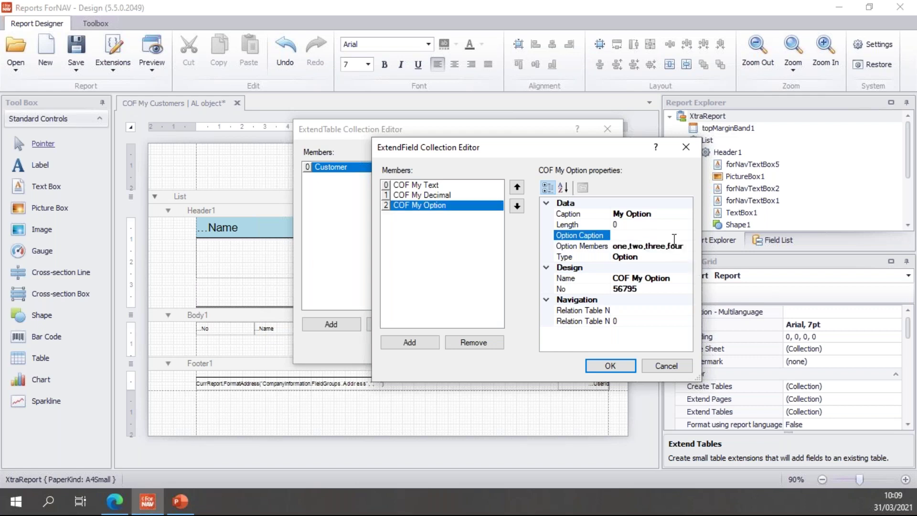
key(ctrl+v)
click(655, 254)
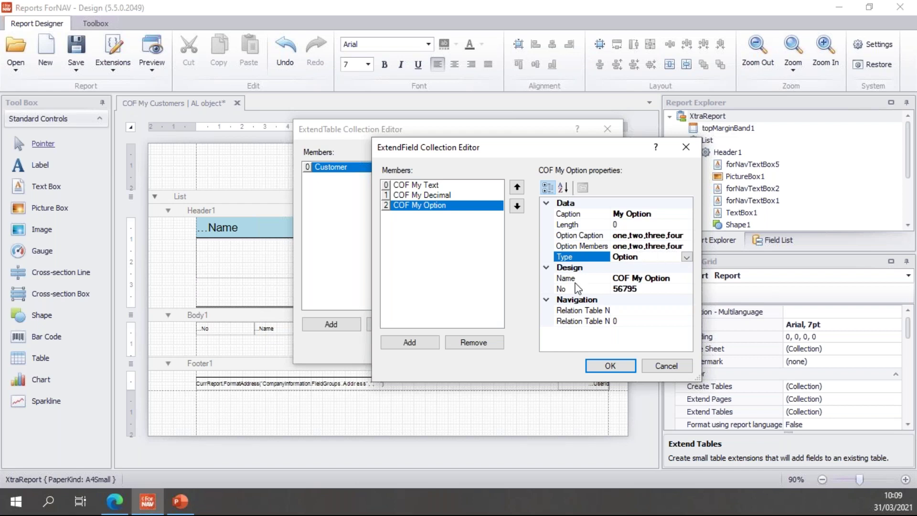
- Add a fourth field named COF My Currency related to the Currency table
click(425, 342)
click(652, 282)
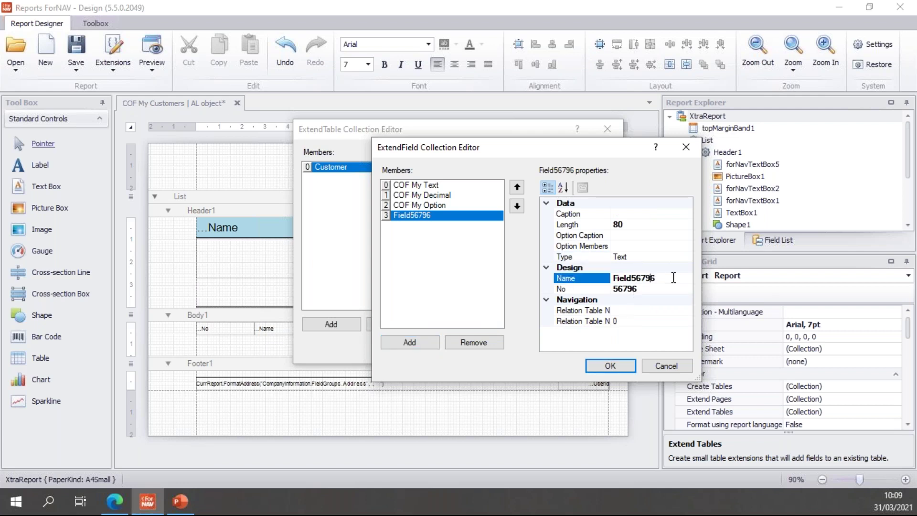
click(595, 281)
text(COF My Currency)
click(617, 311)
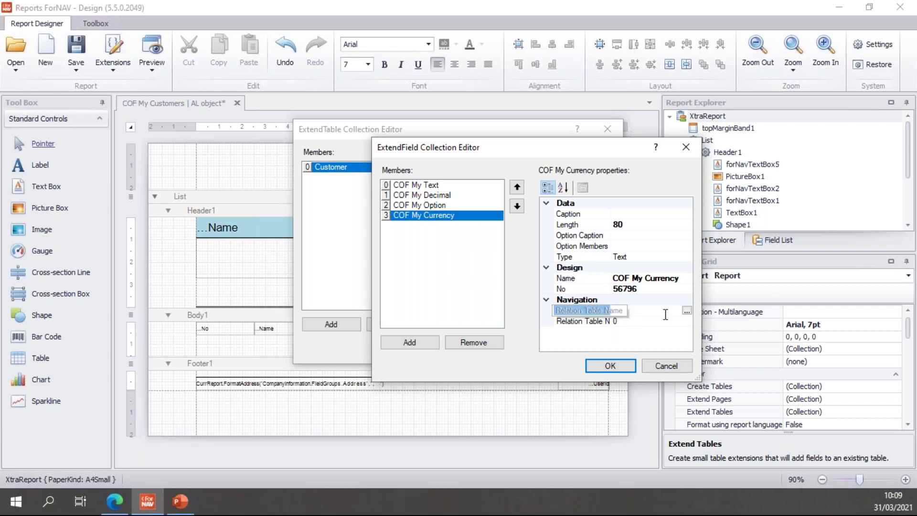
click(687, 311)
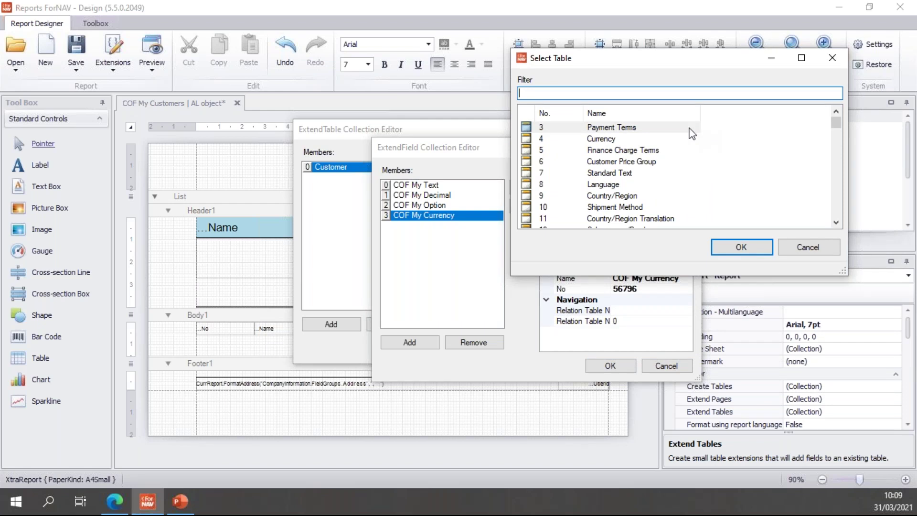
click(629, 139)
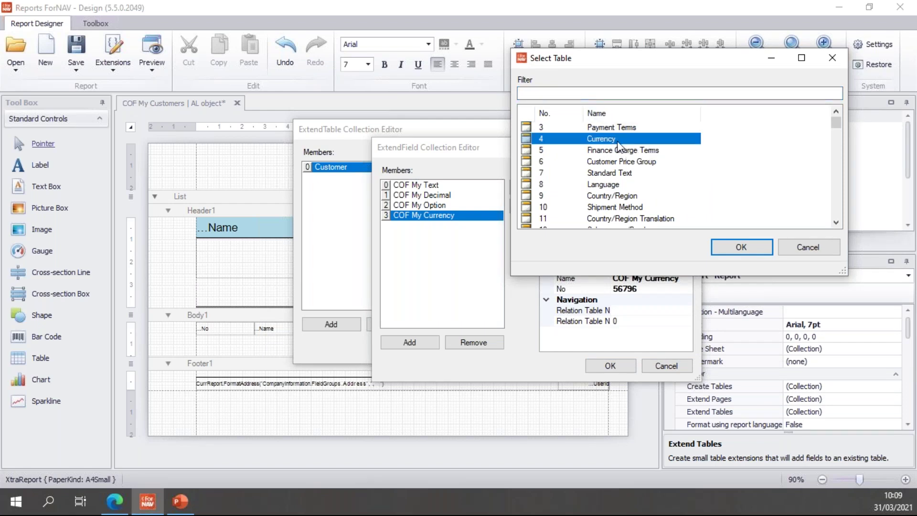
click(744, 253)
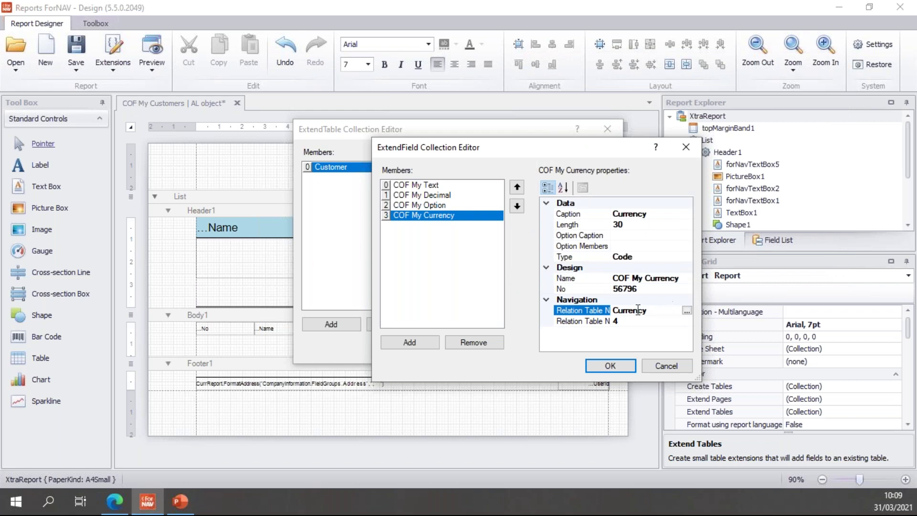
- Caption the field My Currency and keep its data type as Code
click(652, 214)
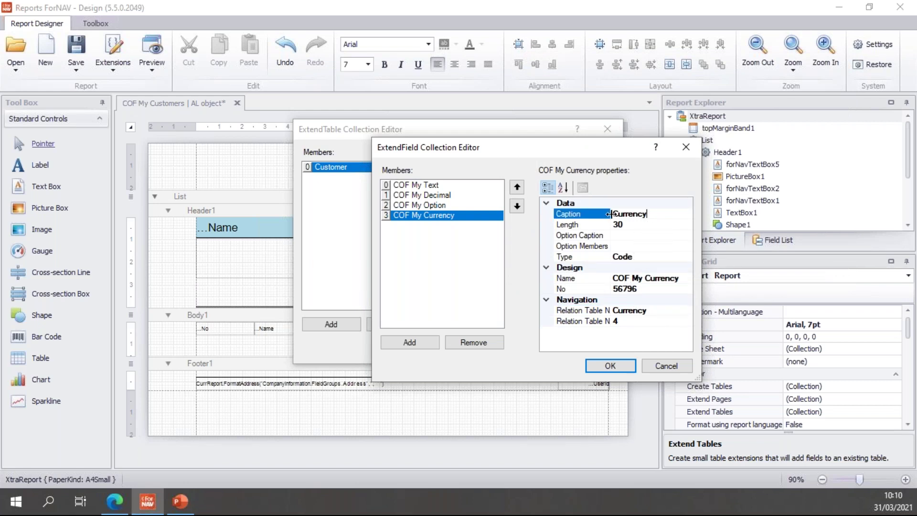
key(Home)
text(My)
click(652, 225)
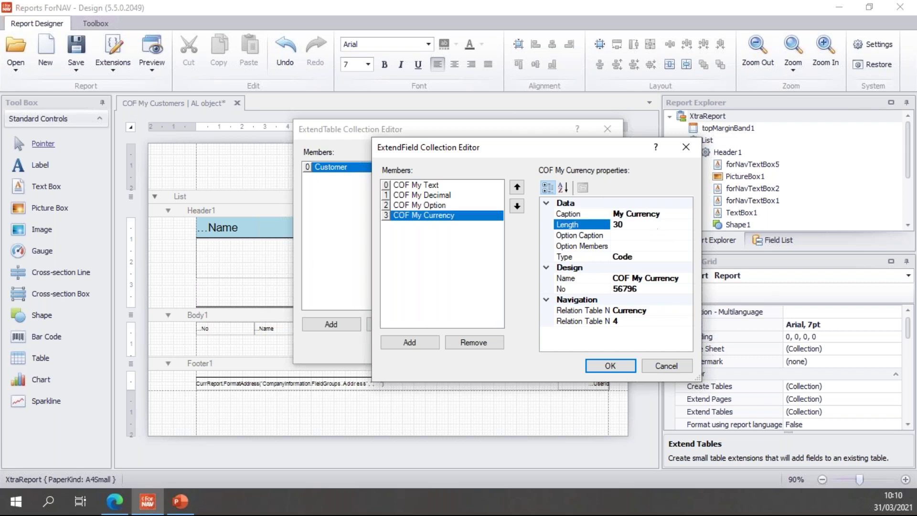
click(654, 258)
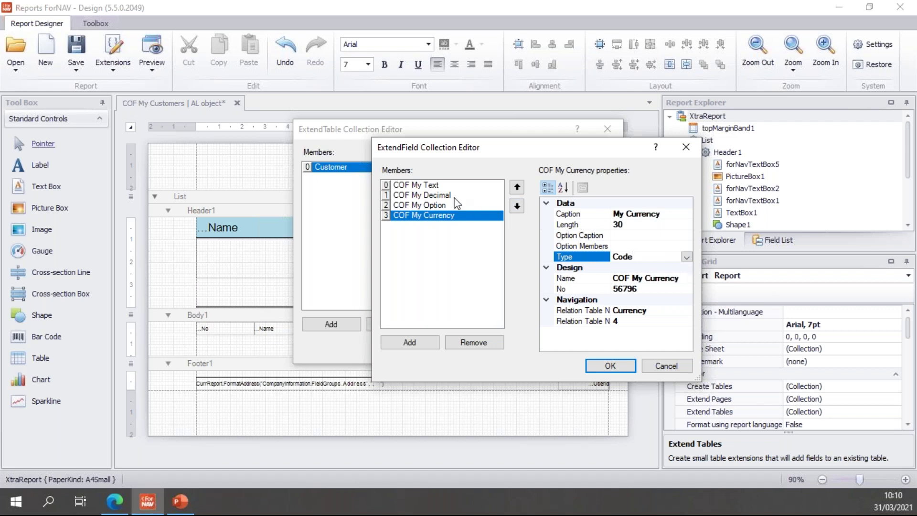
click(687, 258)
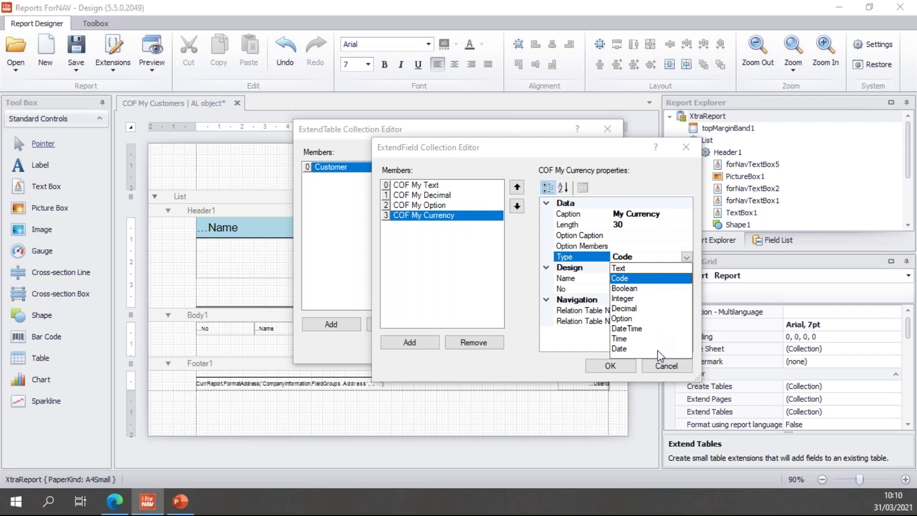
click(583, 155)
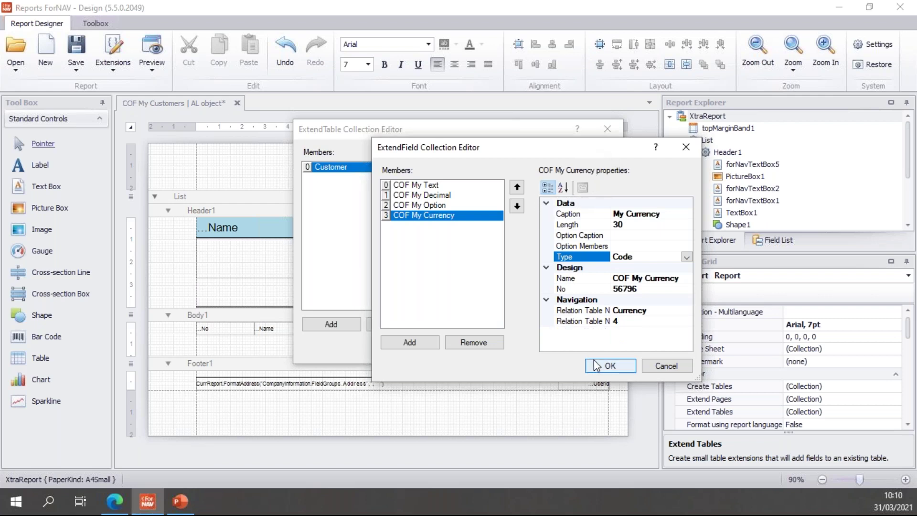
- Confirm the field and table extension editors, then save the report as an object on the server, uploading it to Business Central
click(609, 365)
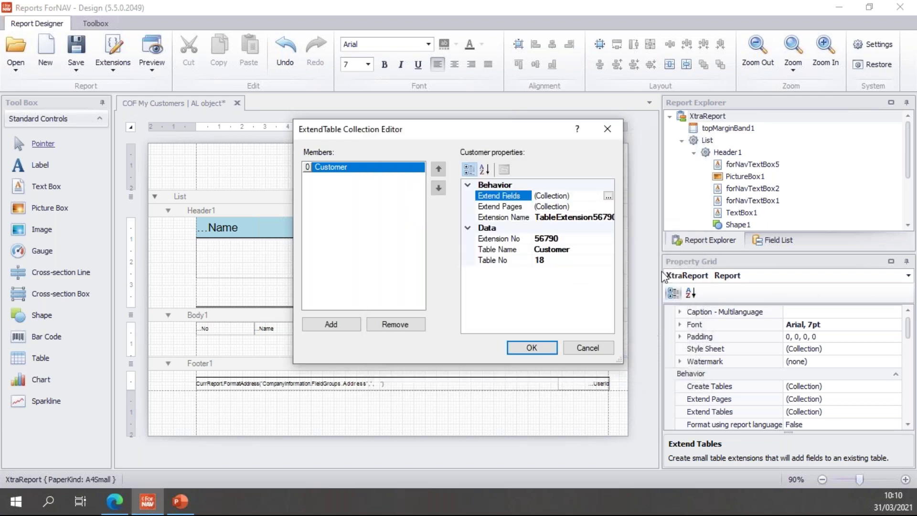
click(543, 349)
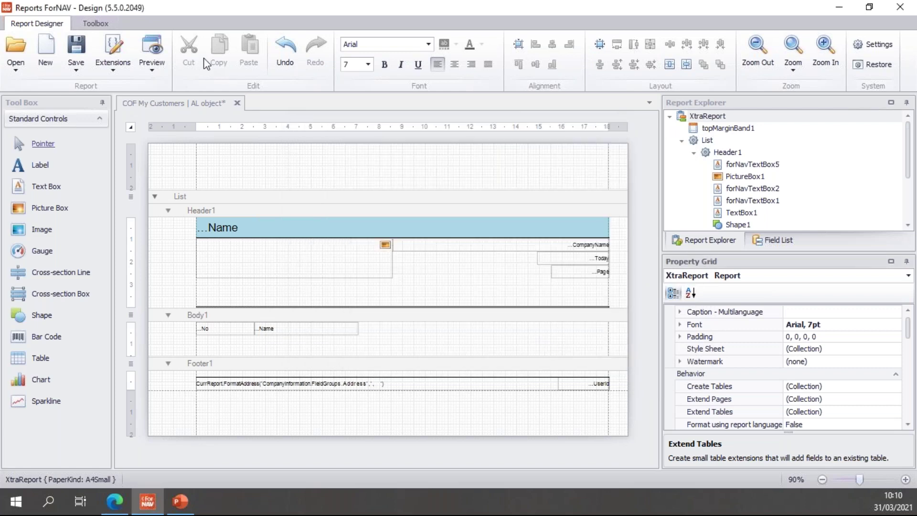
click(76, 72)
click(125, 118)
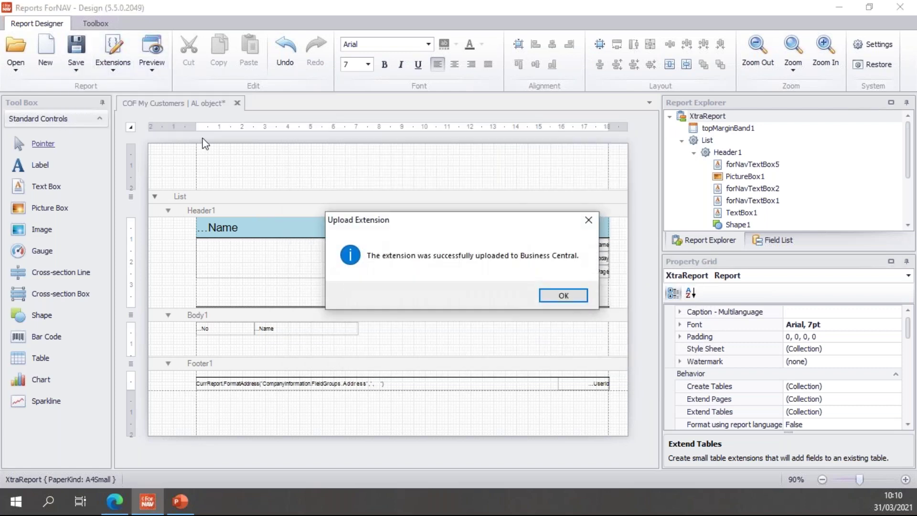
click(563, 294)
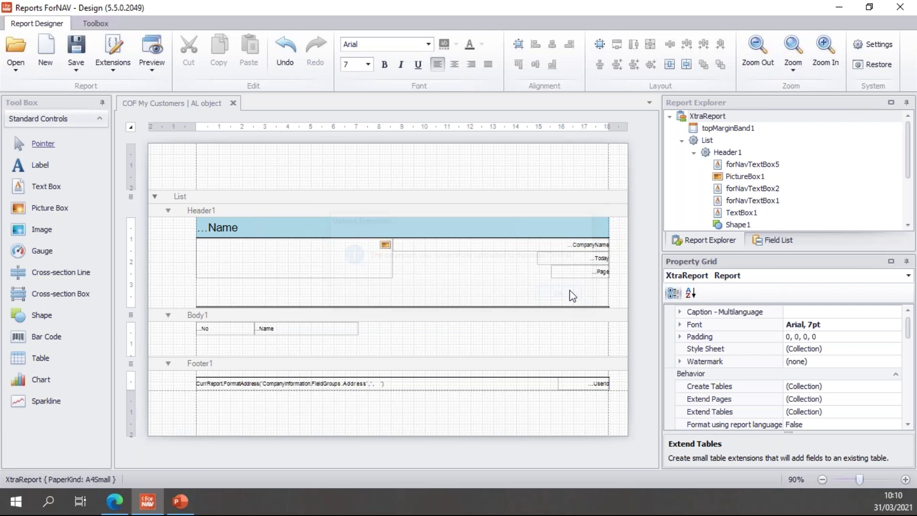
- In Edge, open the BC170-ForNAV Customers list and the Spotsmeyer's Furnishings card
click(120, 499)
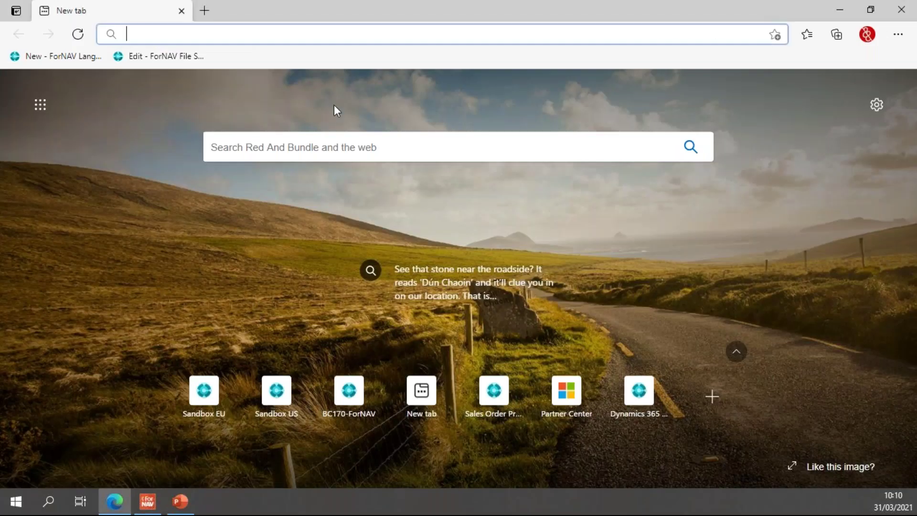
click(204, 10)
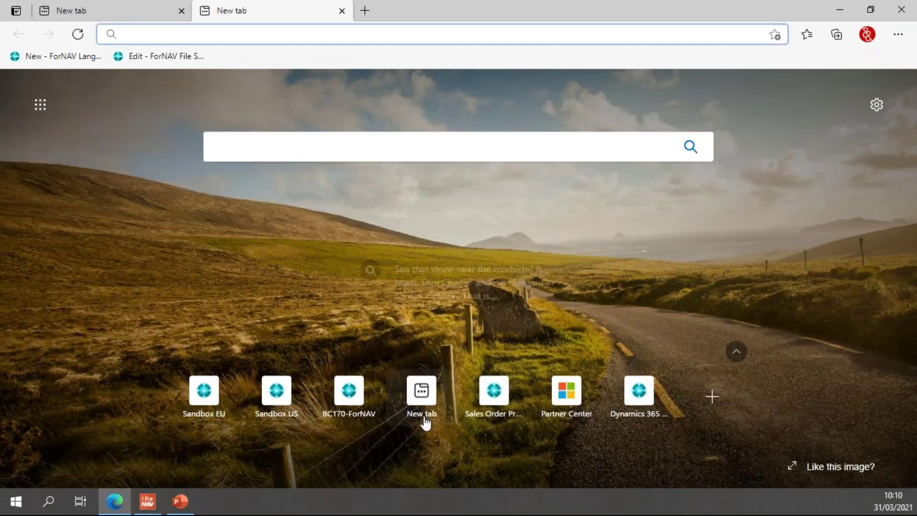
click(362, 390)
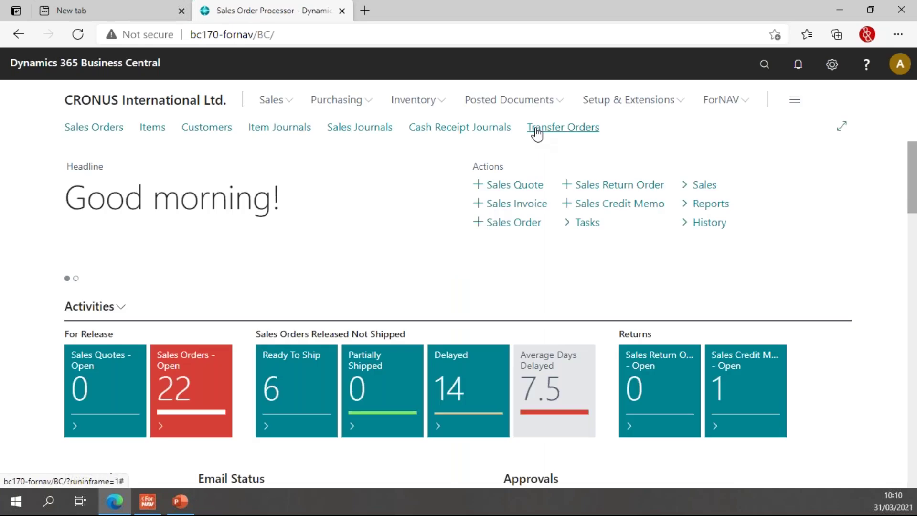
click(196, 129)
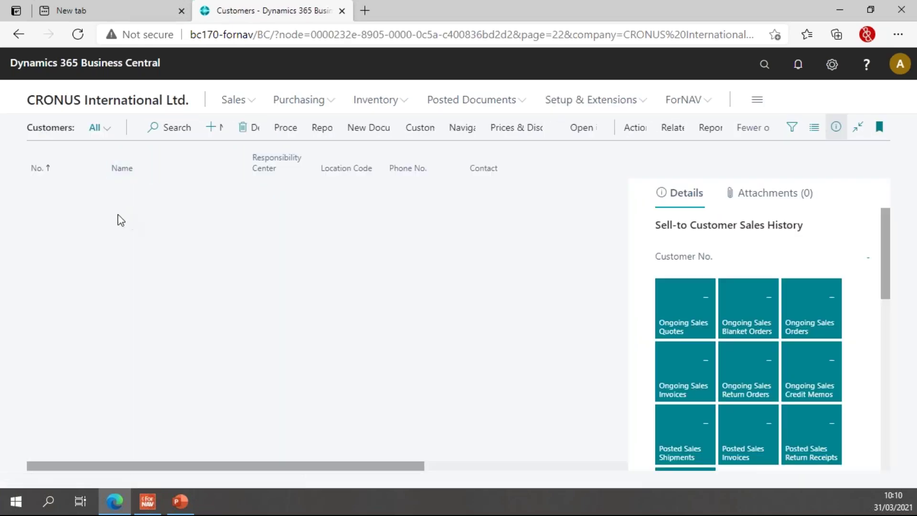
click(60, 192)
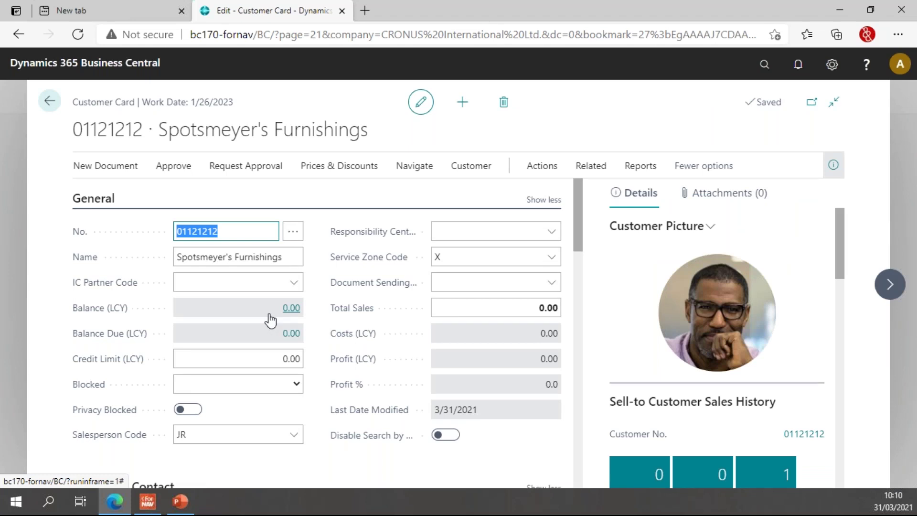
- Use Page Inspection to filter table fields by 'cof', review the four COF fields, then close the tab
key(ctrl+alt+F1)
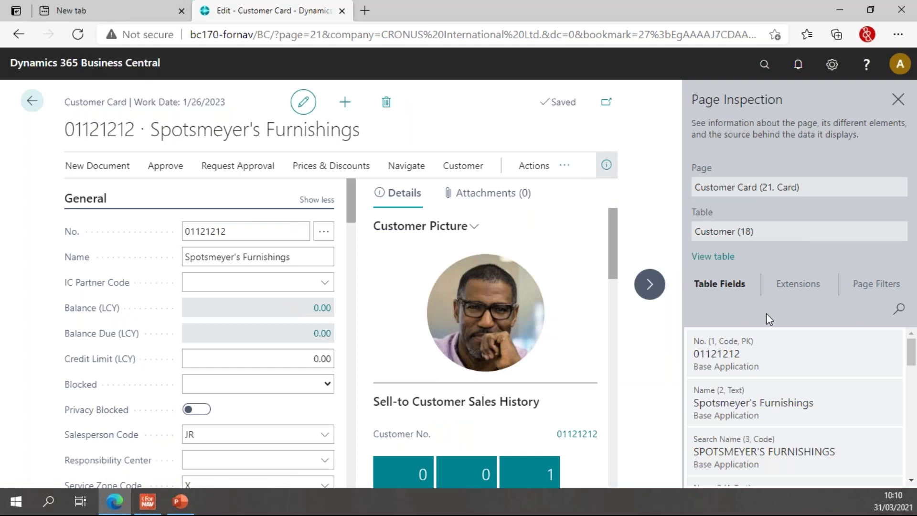
click(899, 309)
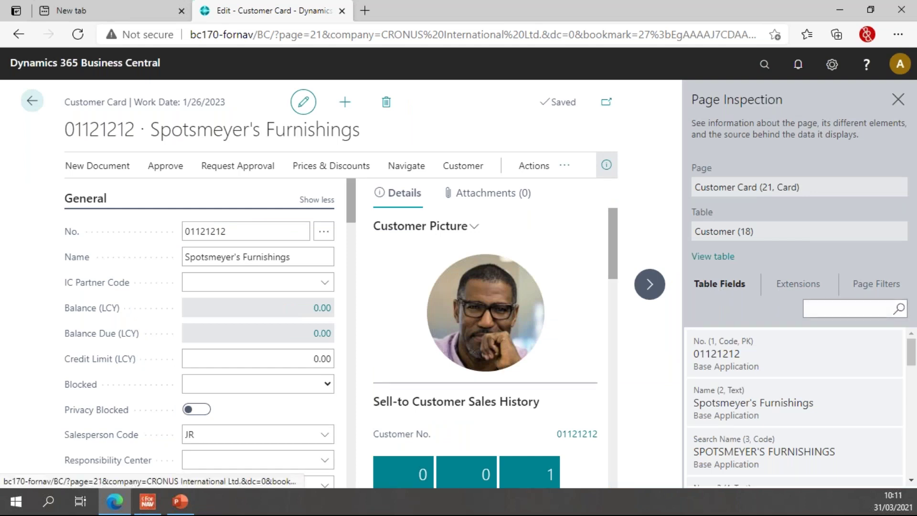
text(cof)
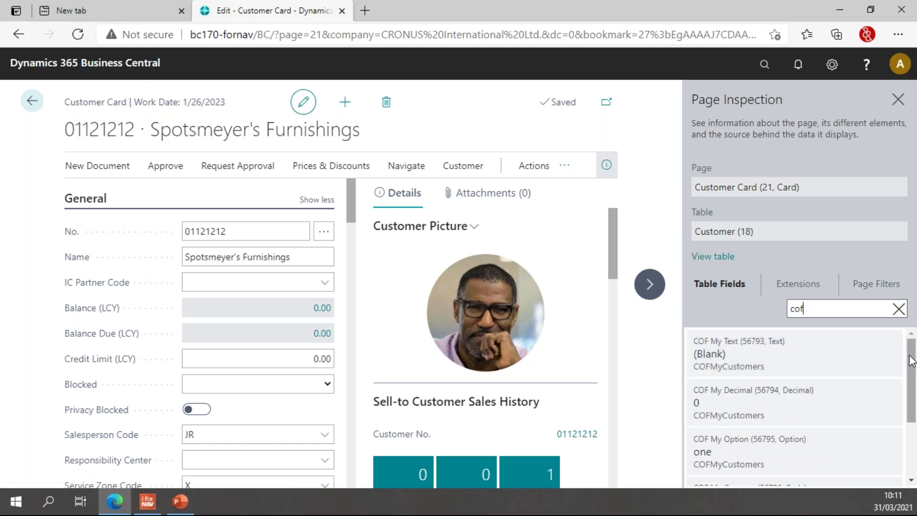
drag(911, 361, 912, 362)
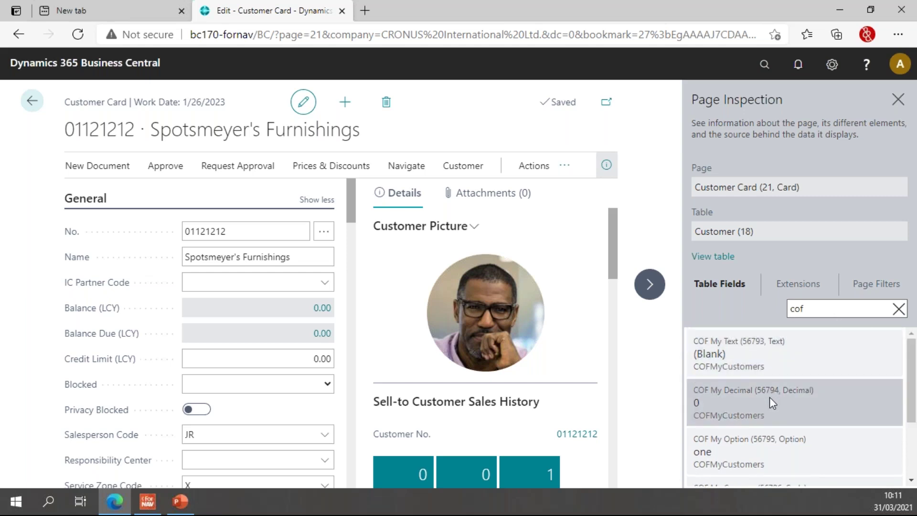
scroll(782, 451, down, 1)
scroll(782, 451, down, 2)
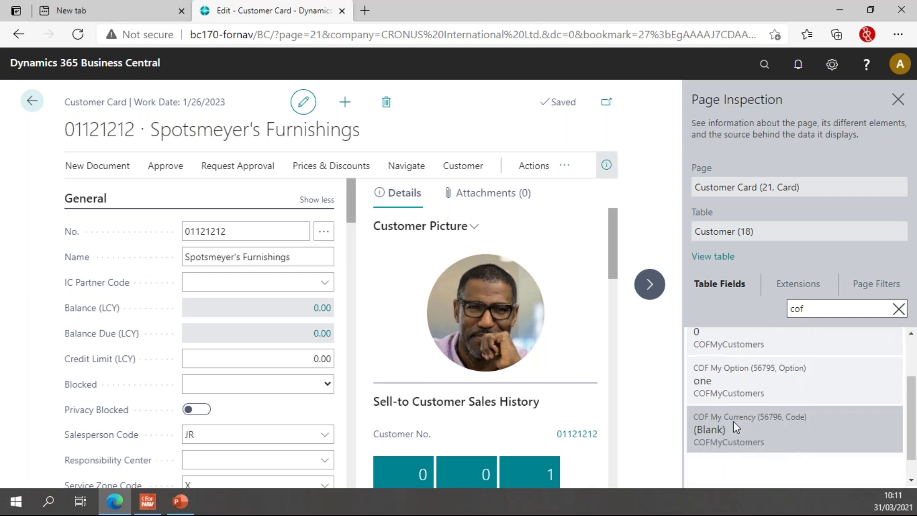
scroll(798, 415, up, 2)
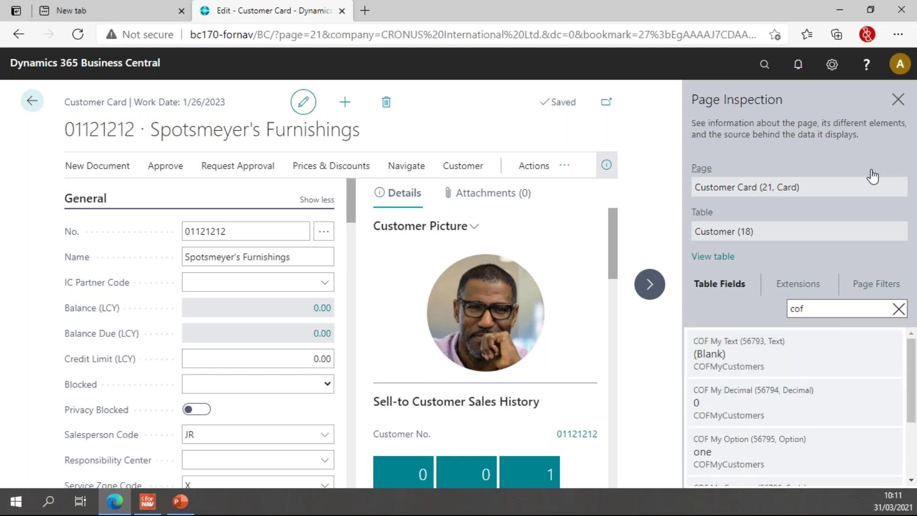
key(ctrl+w)
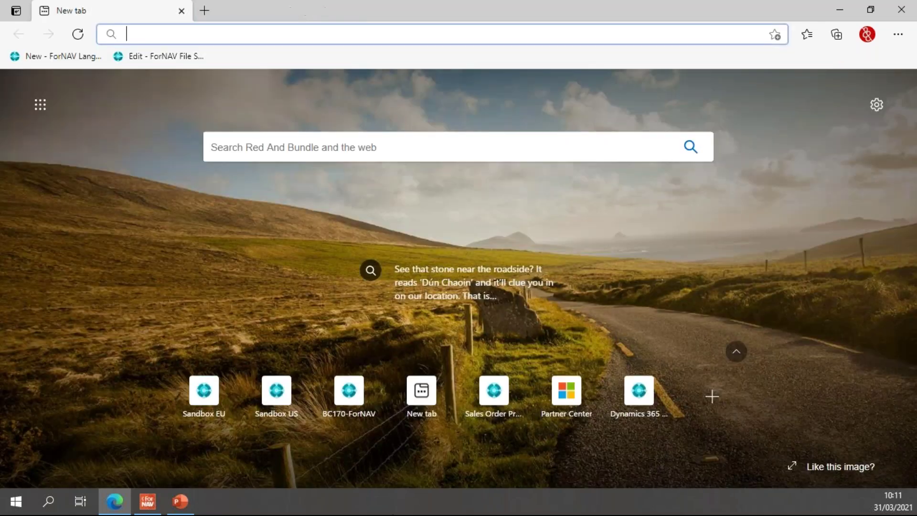
- Advance the PowerPoint slide show, then return to the COF My Customers report in the designer
click(180, 502)
click(778, 228)
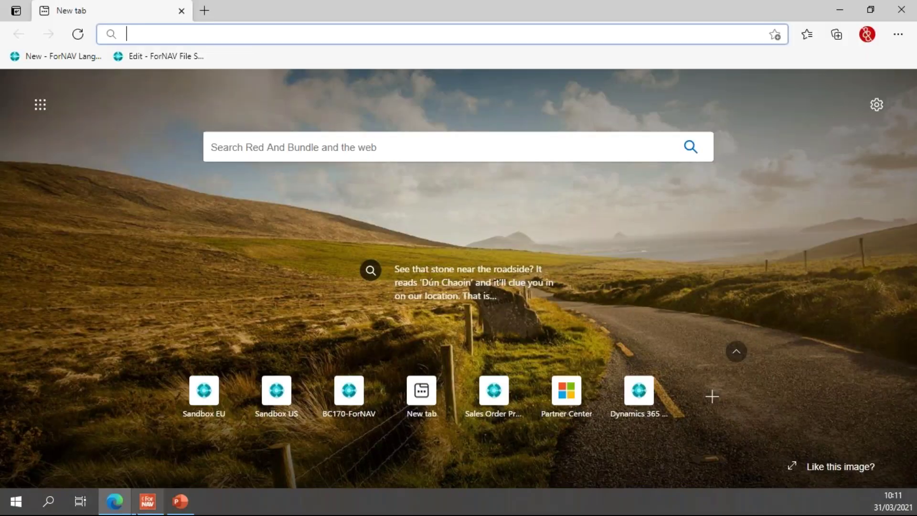
click(139, 509)
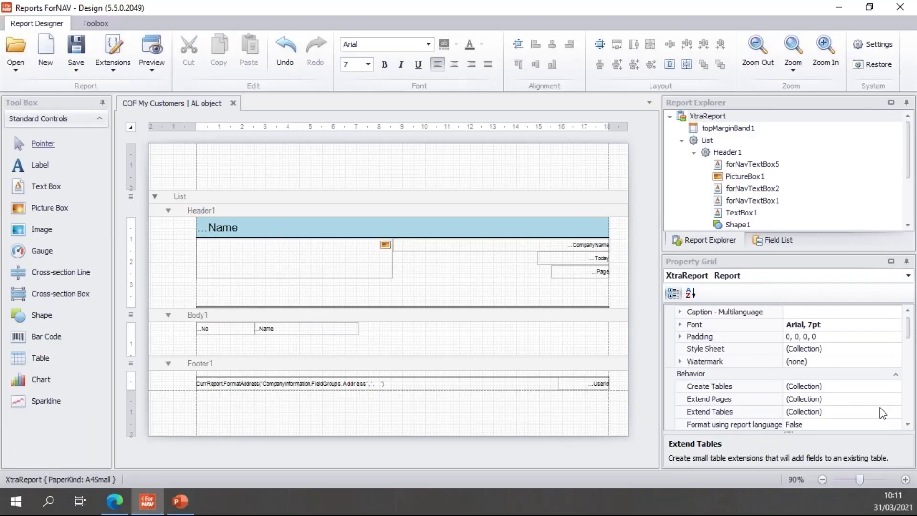
- Open Extend Tables, then the Customer extension's empty Extend Pages collection
click(781, 411)
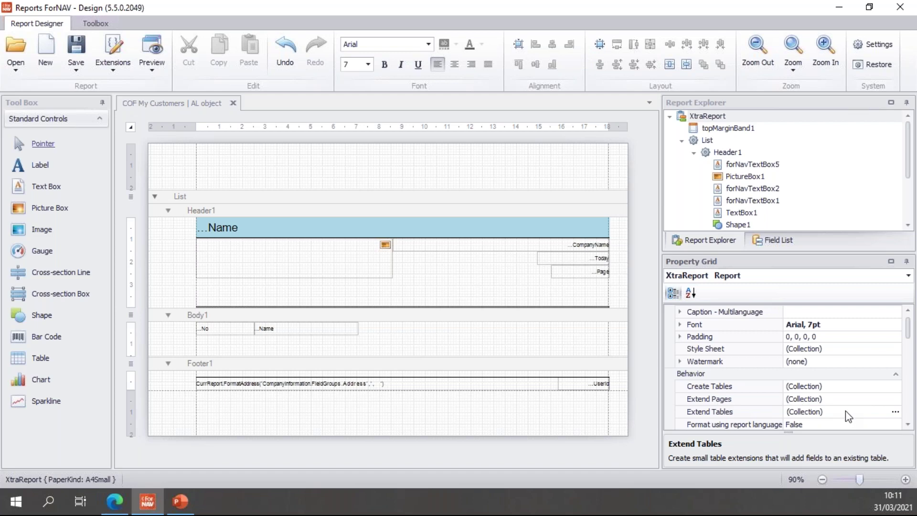
click(895, 412)
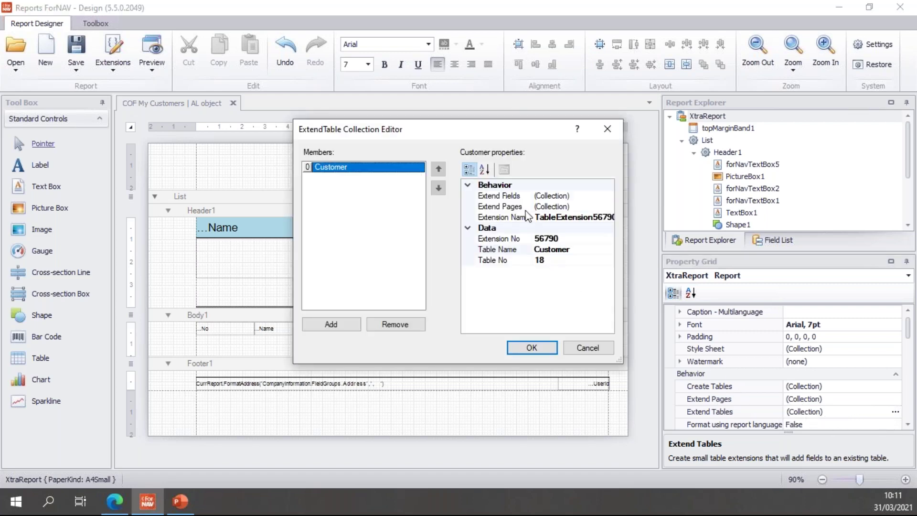
click(569, 206)
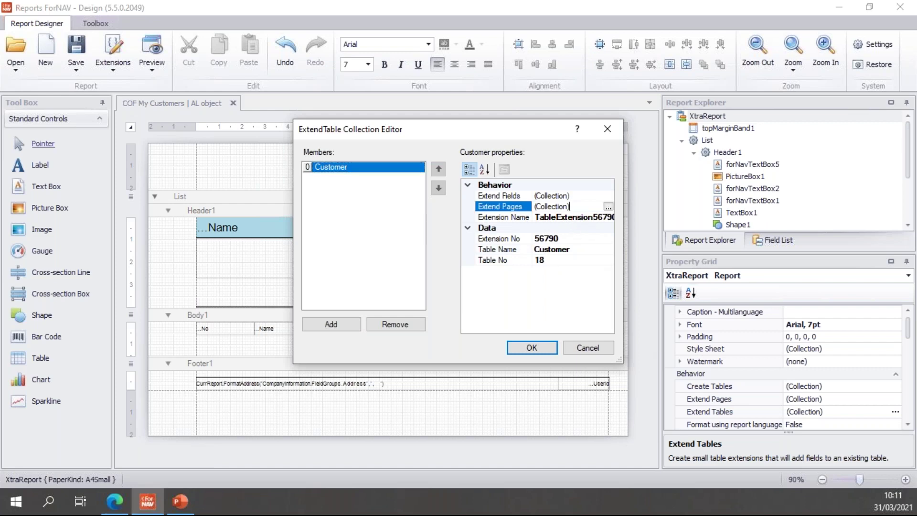
click(609, 207)
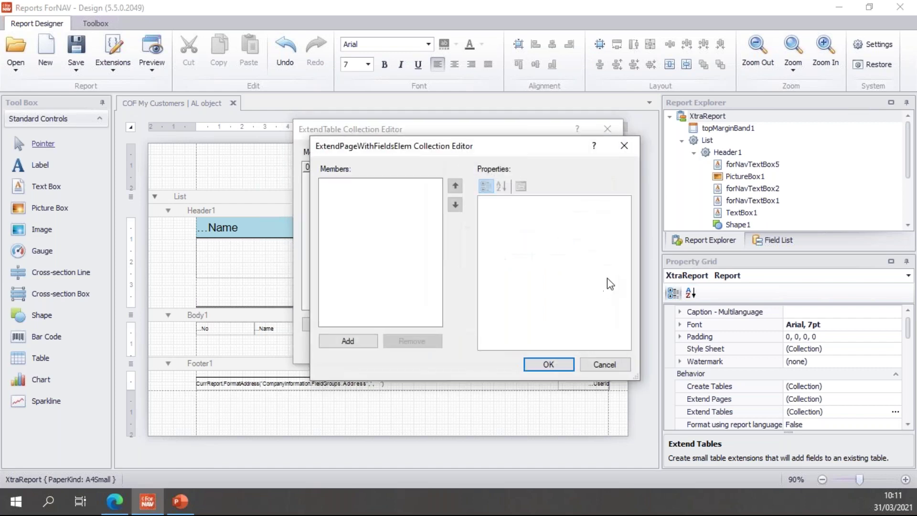
- Add a Customer Card page extension and bring up the Select Page list
click(347, 342)
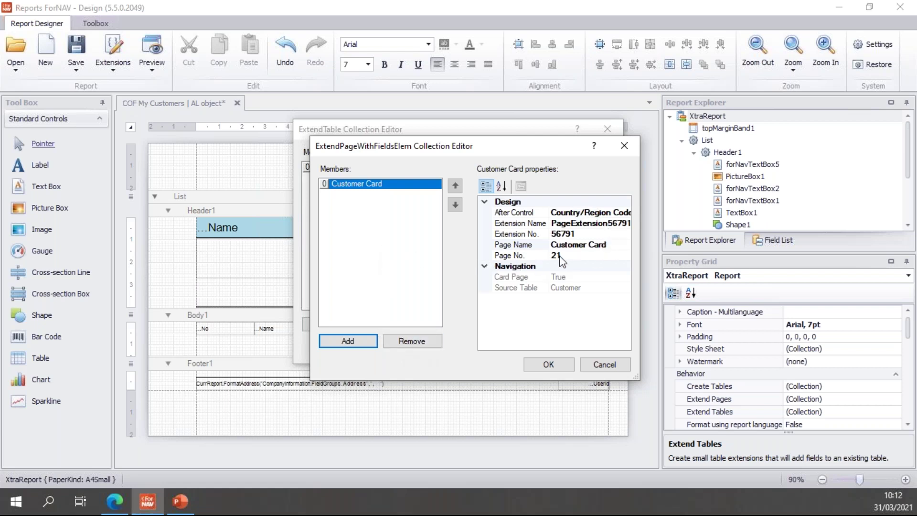
drag(562, 150, 586, 153)
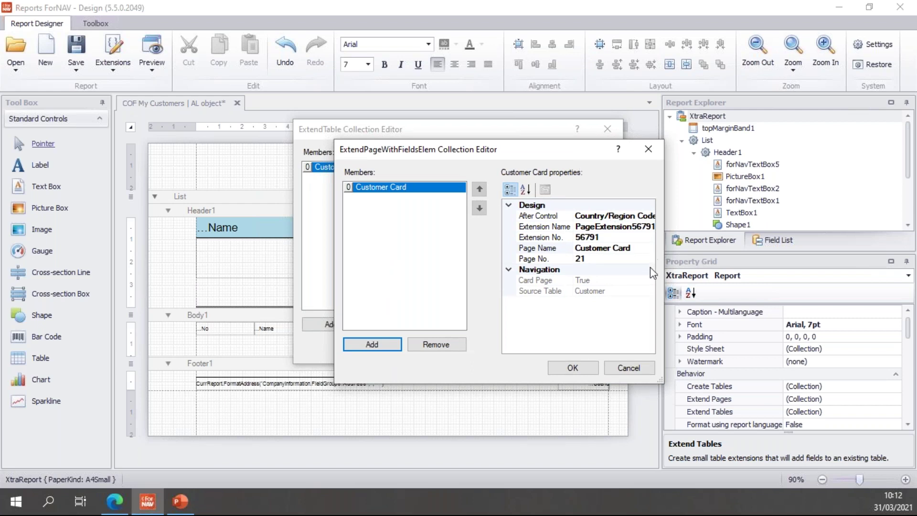
click(648, 248)
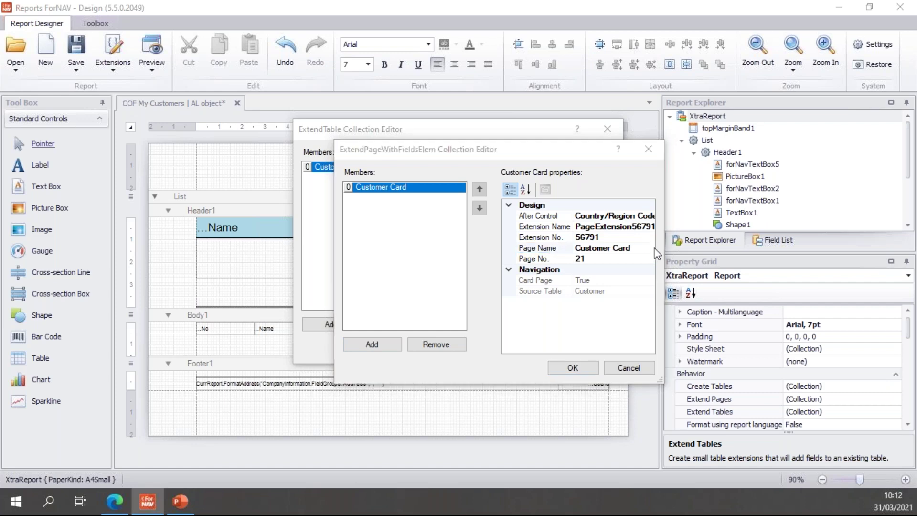
drag(851, 206, 564, 39)
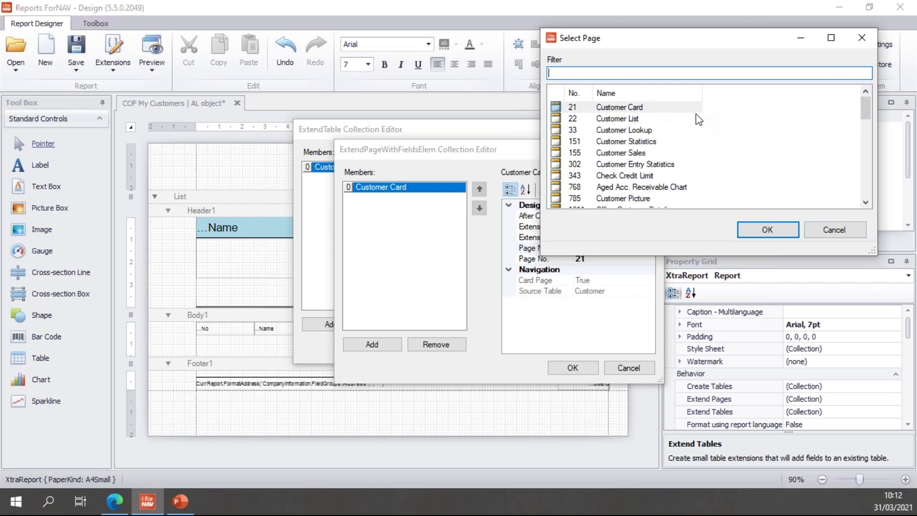
- Keep Customer Card as the extended page and check extension number 56791 and its name
scroll(699, 120, down, 20)
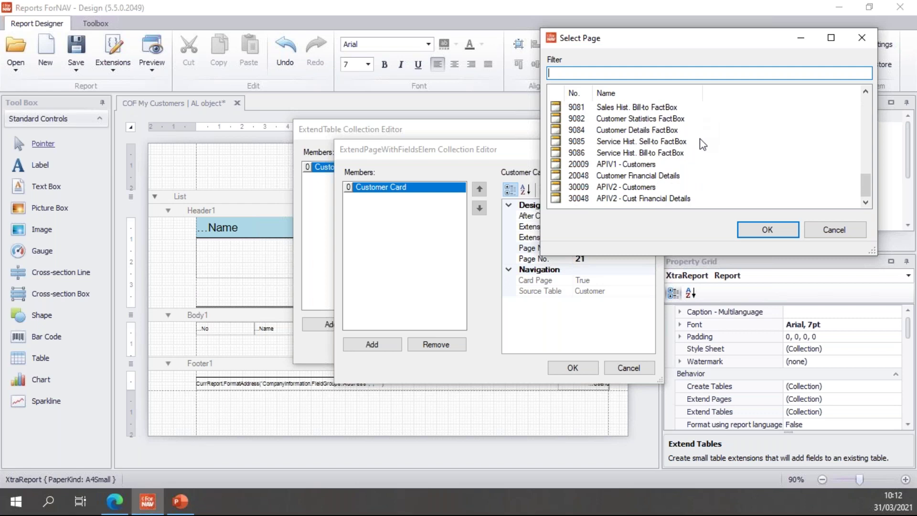
scroll(702, 143, up, 1)
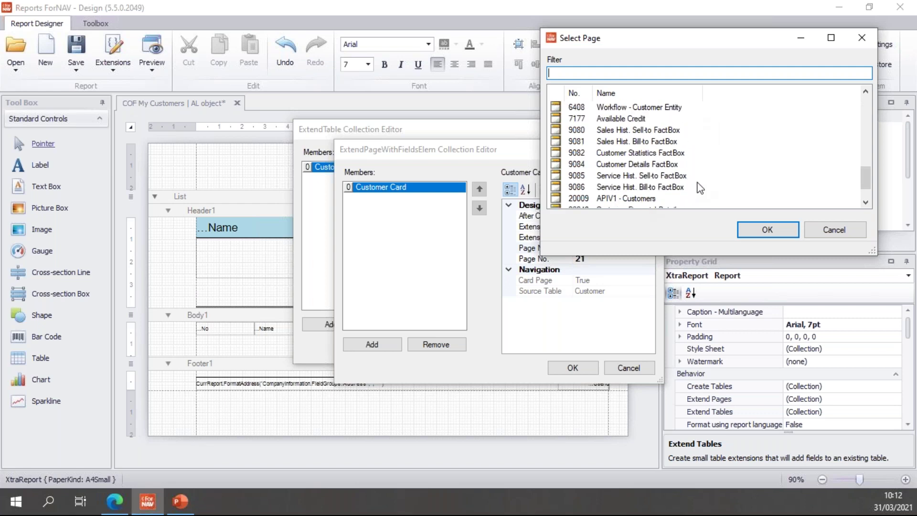
scroll(701, 143, up, 1)
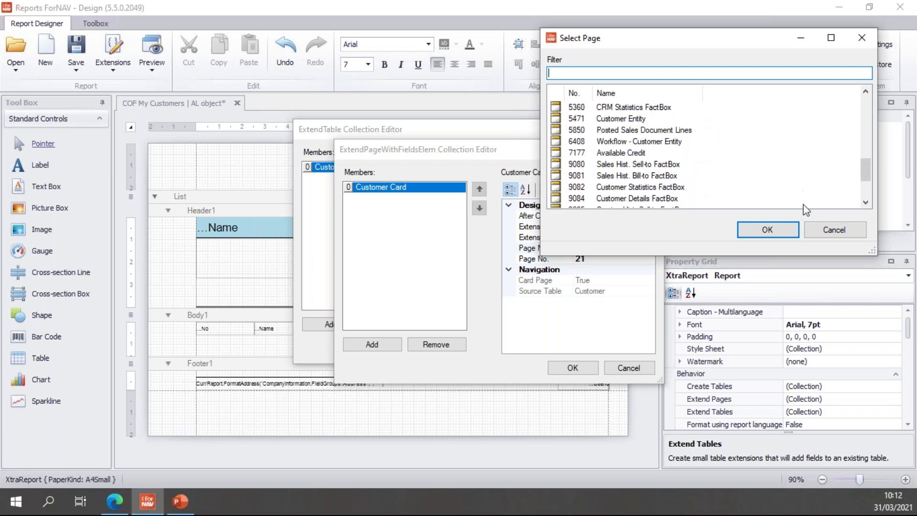
click(834, 230)
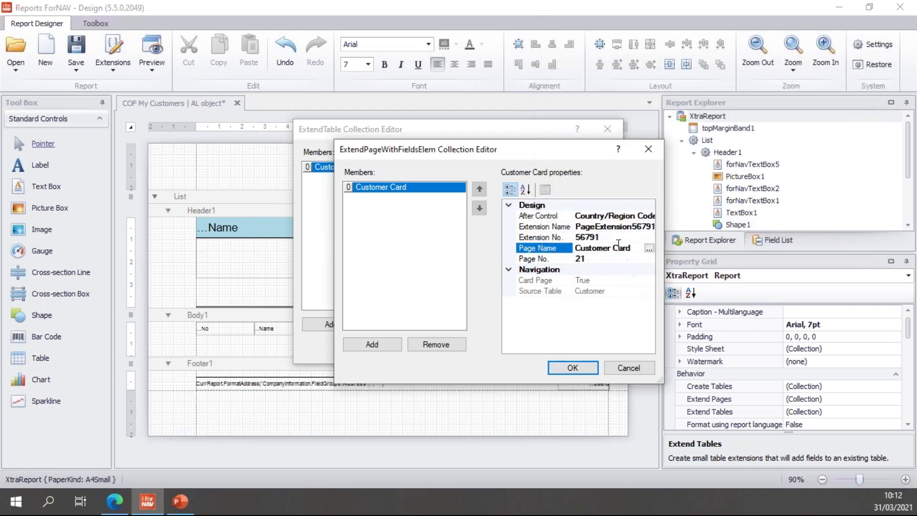
click(599, 237)
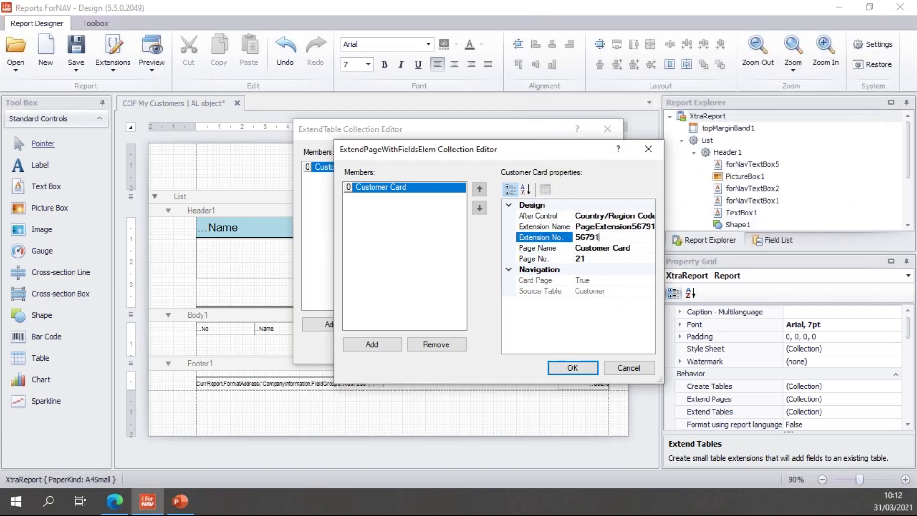
click(623, 226)
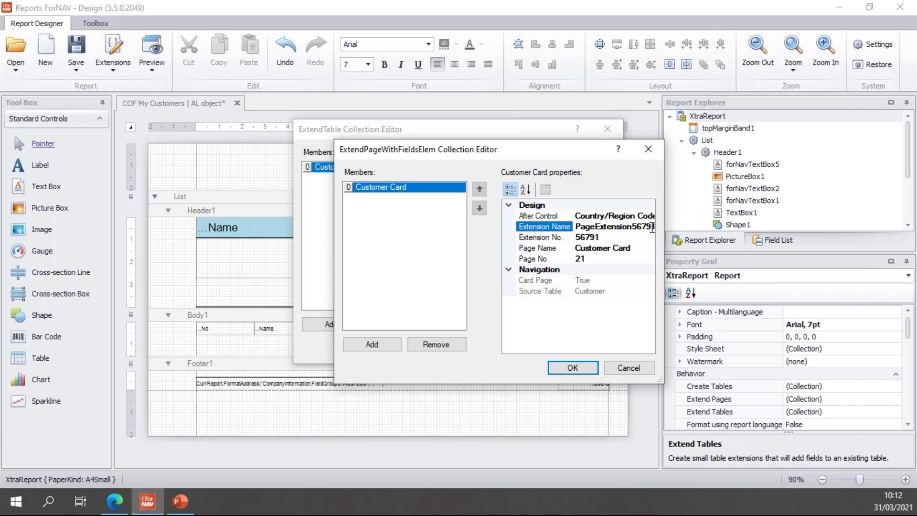
- Place the new fields after the Name control on the Customer Card
click(620, 215)
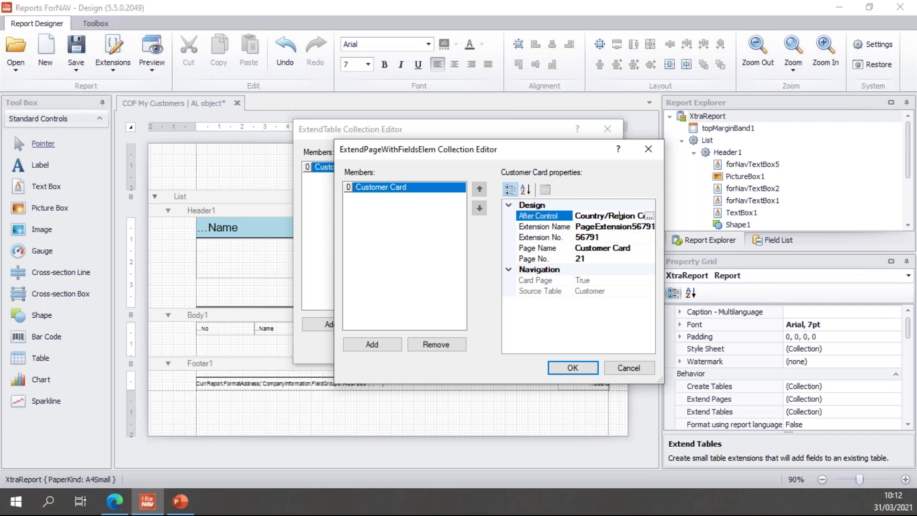
click(650, 216)
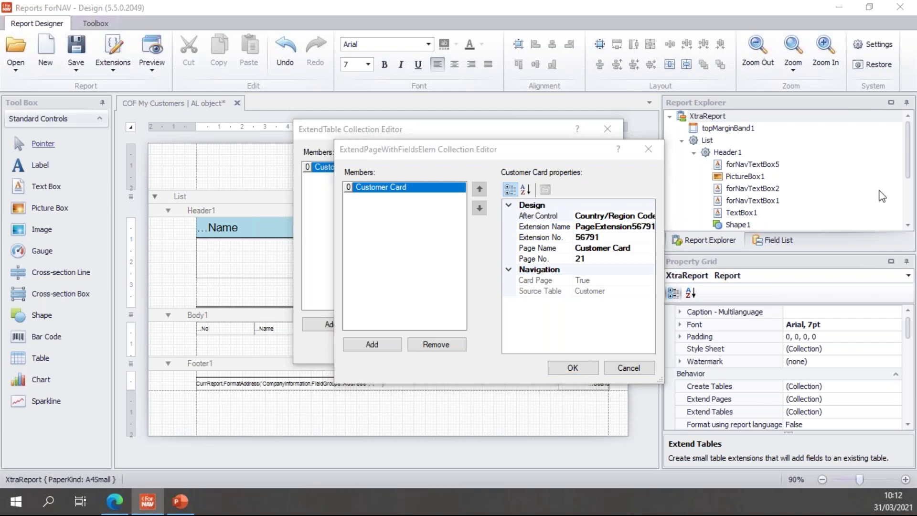
drag(883, 195, 711, 48)
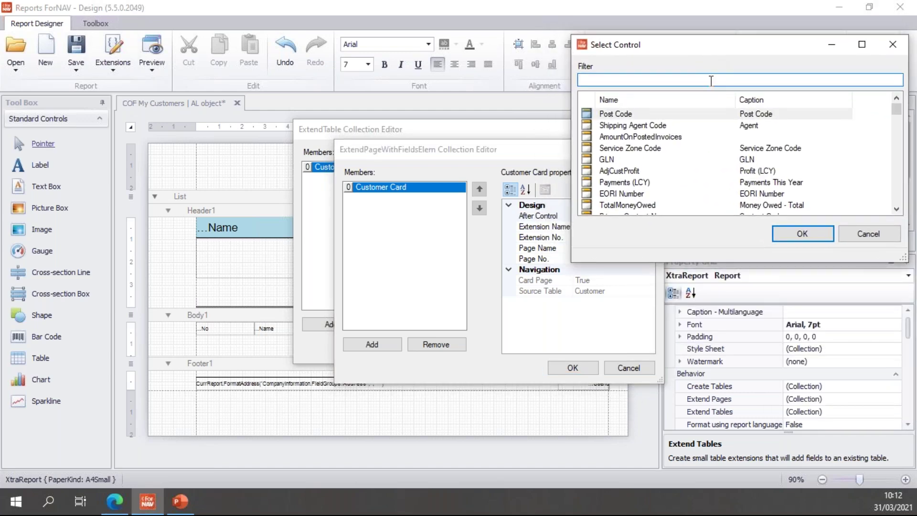
text(nam)
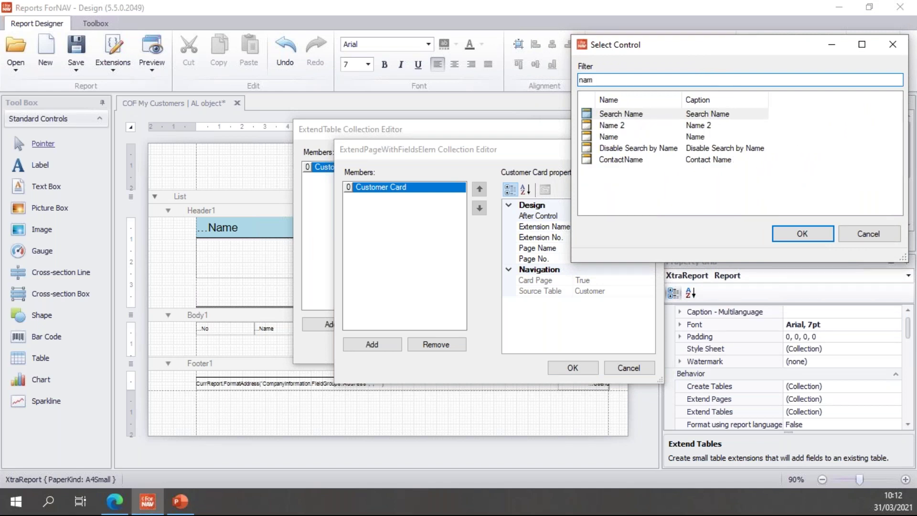
click(616, 137)
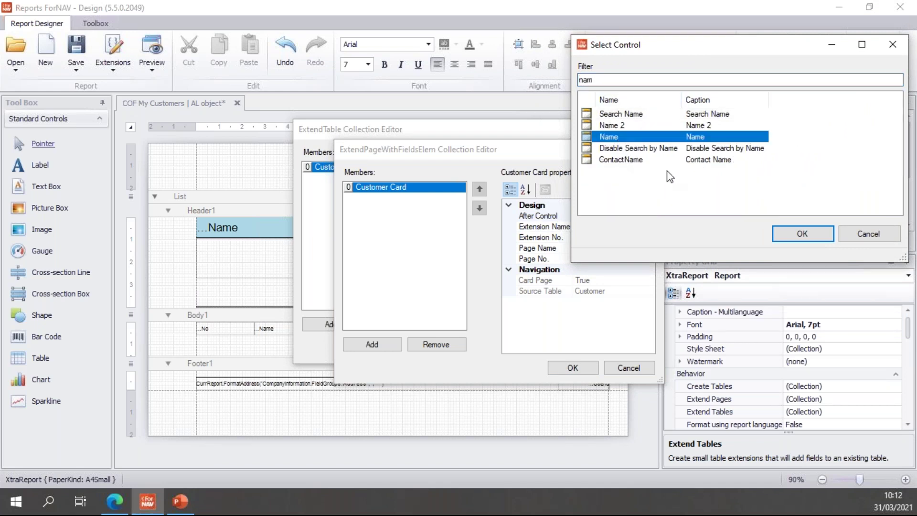
click(775, 234)
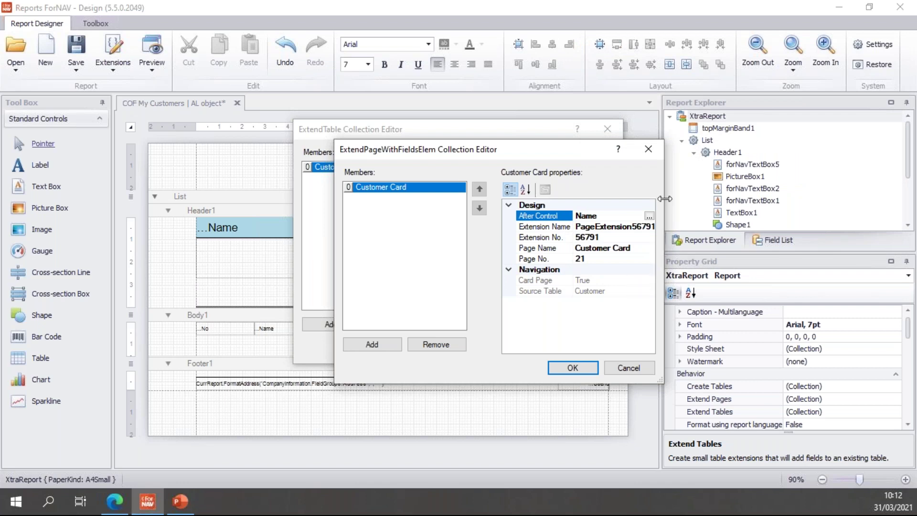
- Save the report as an object on the server, acknowledge the upload, and switch to Edge
click(583, 368)
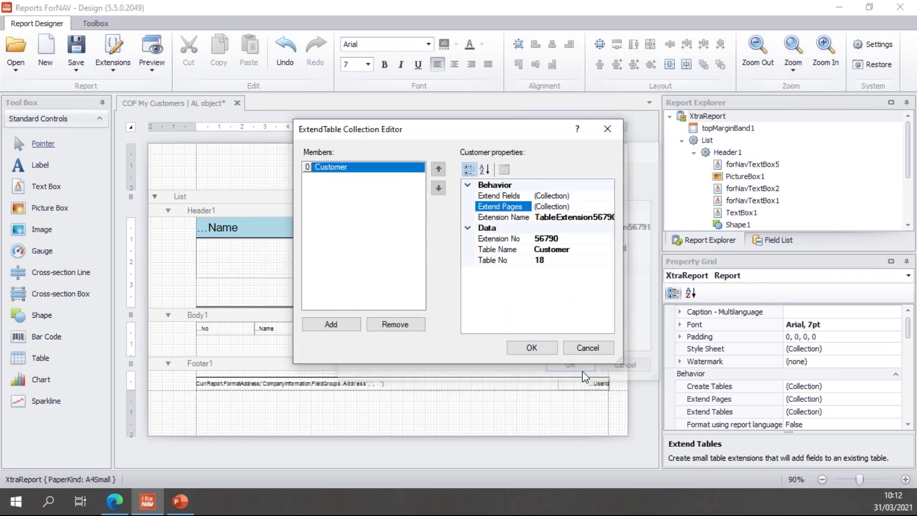
click(543, 348)
click(77, 68)
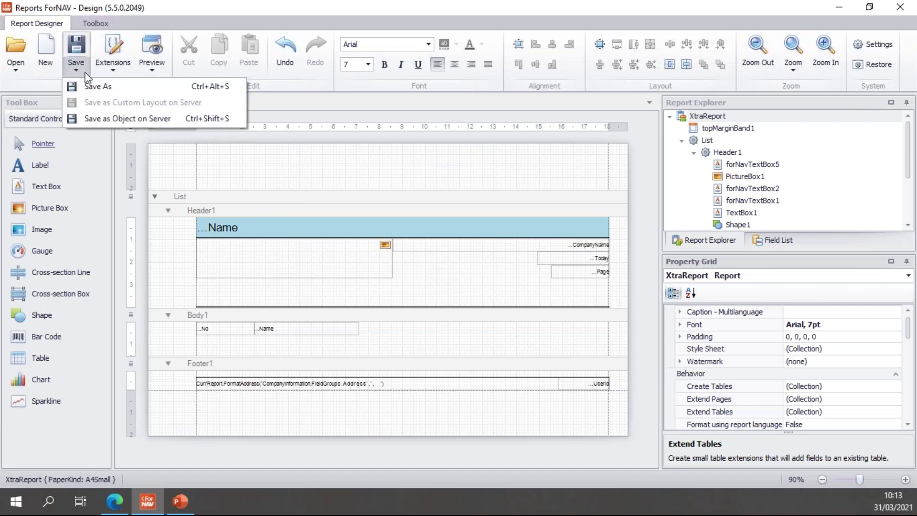
click(107, 116)
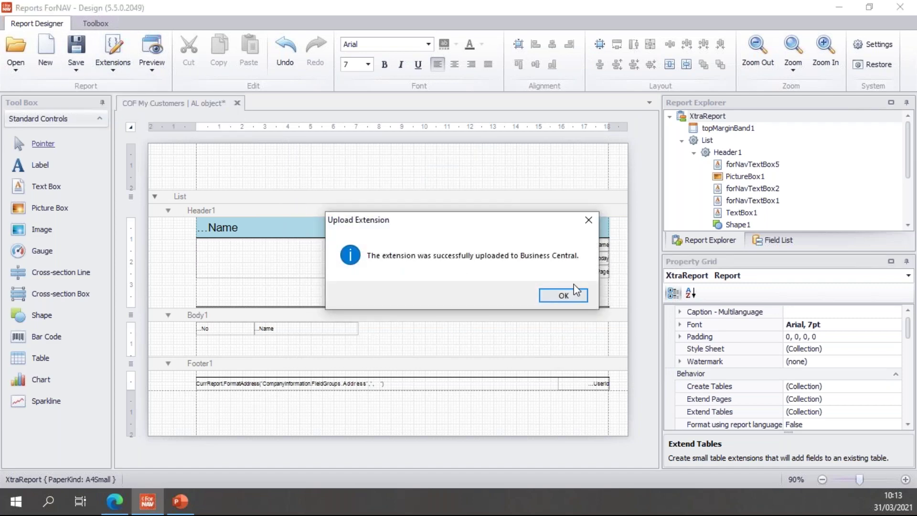
click(573, 292)
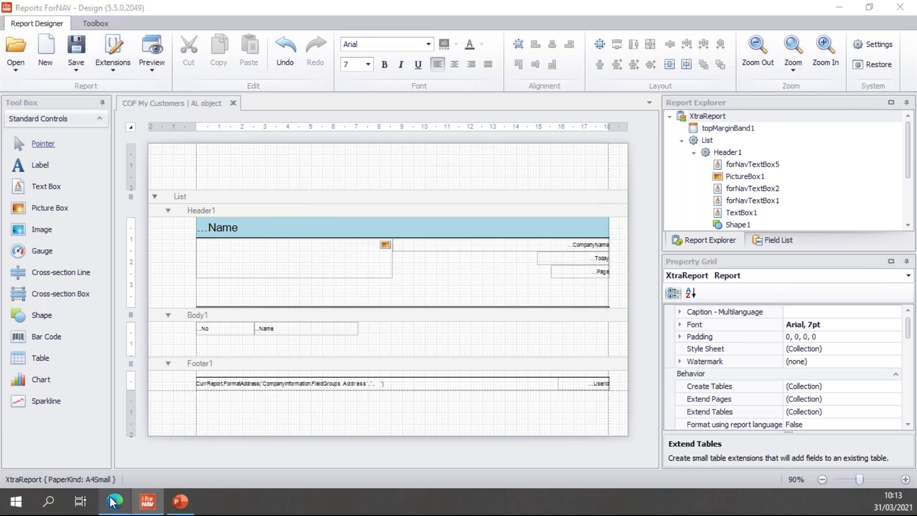
click(114, 501)
- Open the Spotsmeyer's Furnishings card from the BC170-ForNAV Customers list
click(202, 18)
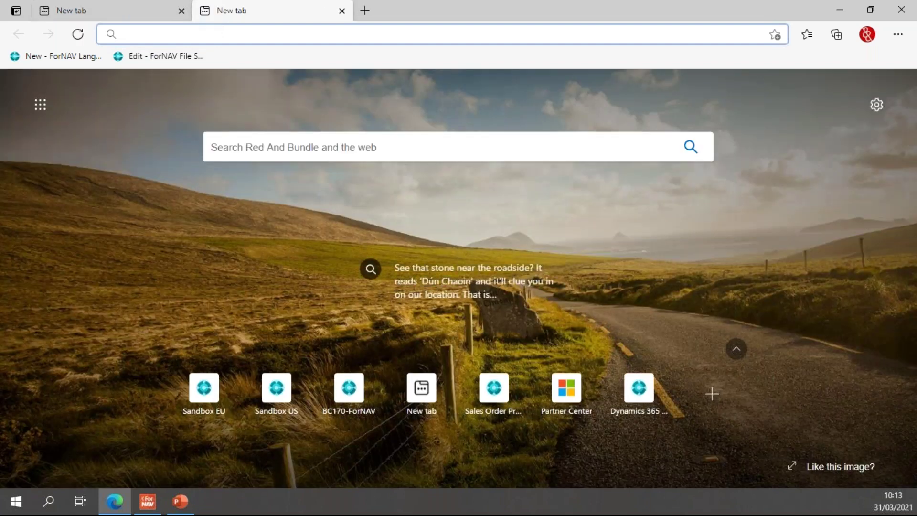
click(349, 397)
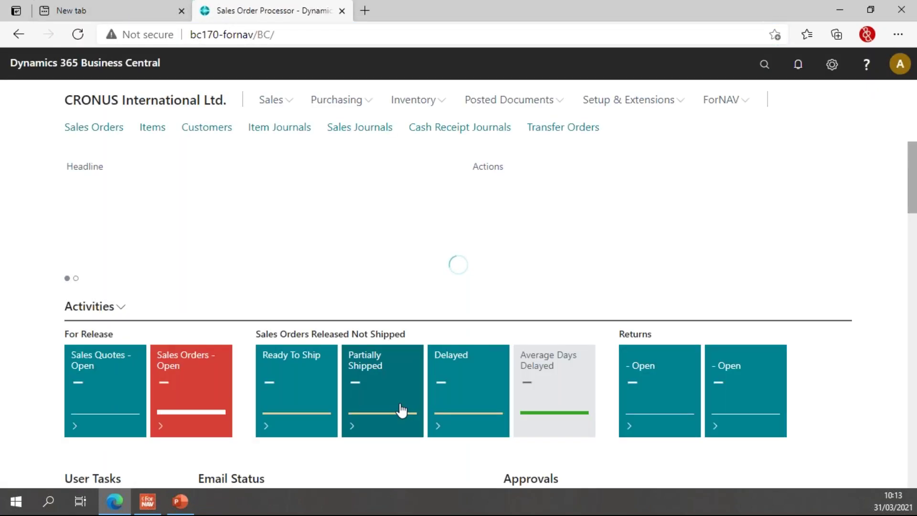
click(206, 129)
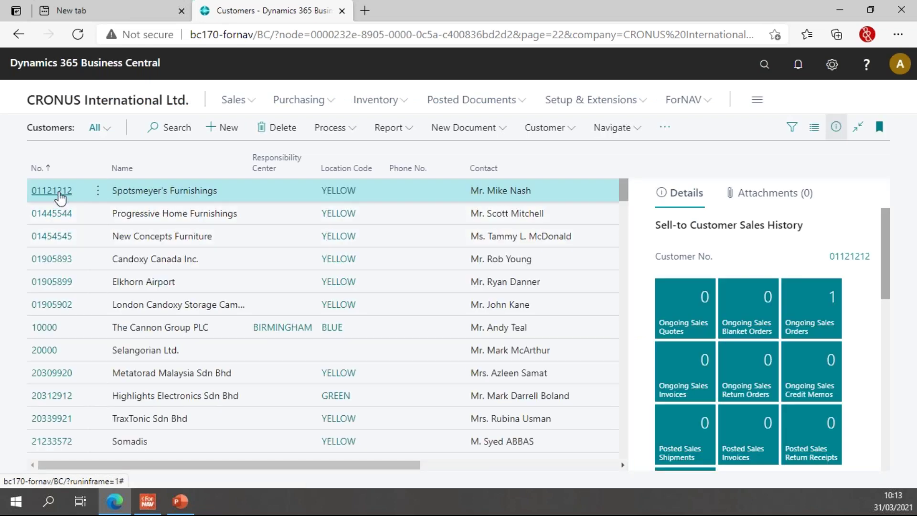
click(276, 246)
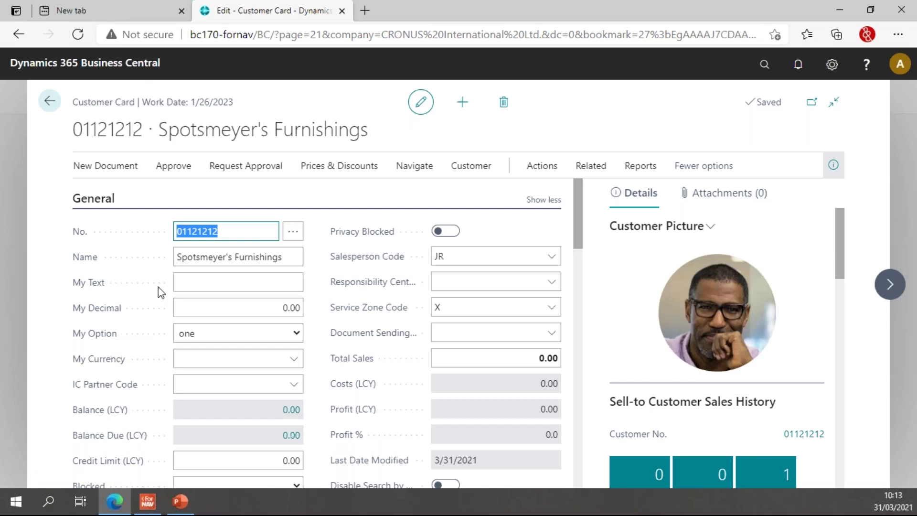
- Enter My Text 'Some text', My Decimal 8.14, My Option three and My Currency AUD, then go back
click(191, 282)
text(S)
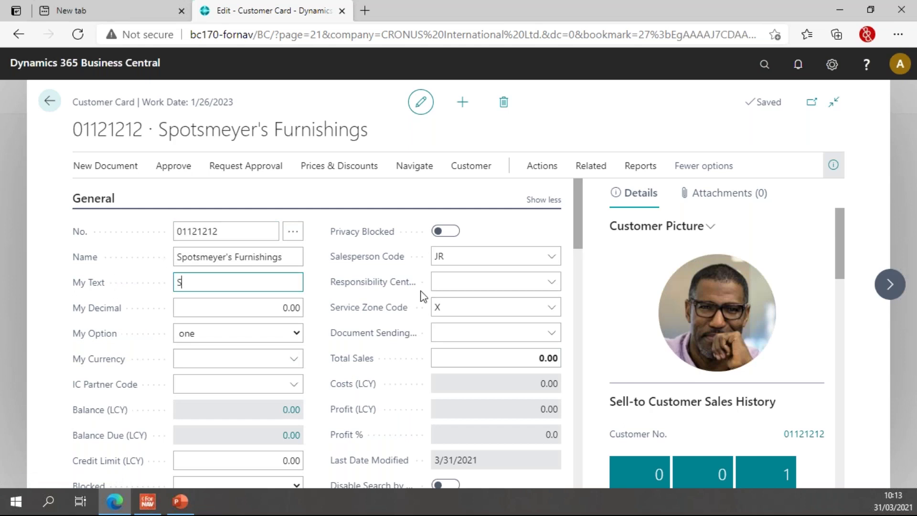
text(ome text)
click(271, 304)
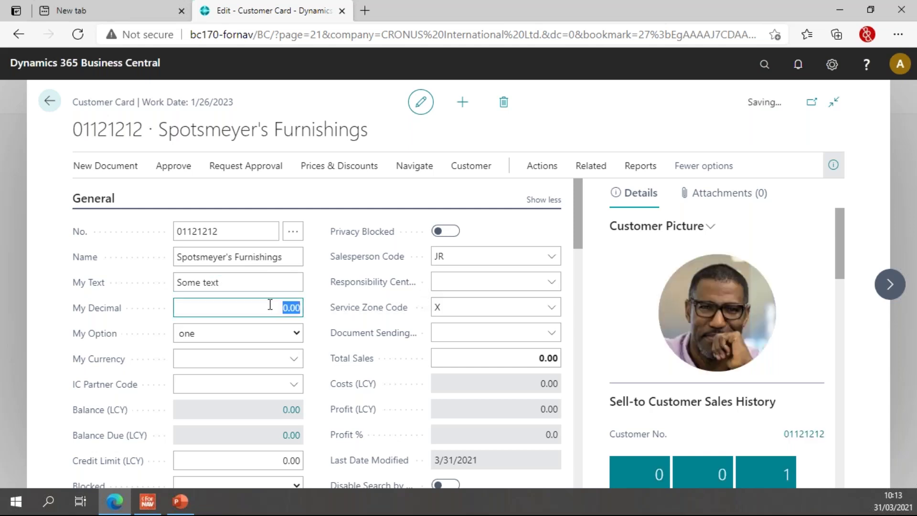
text(8.14)
click(267, 327)
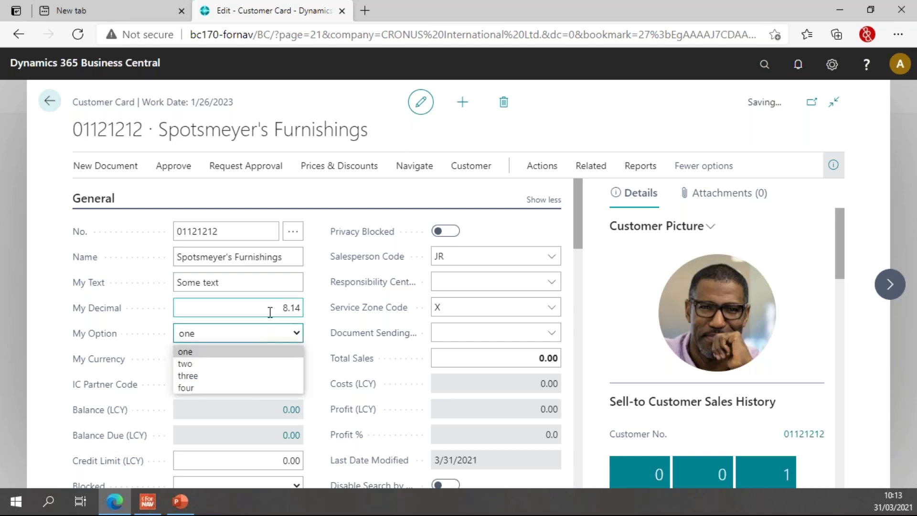
click(262, 307)
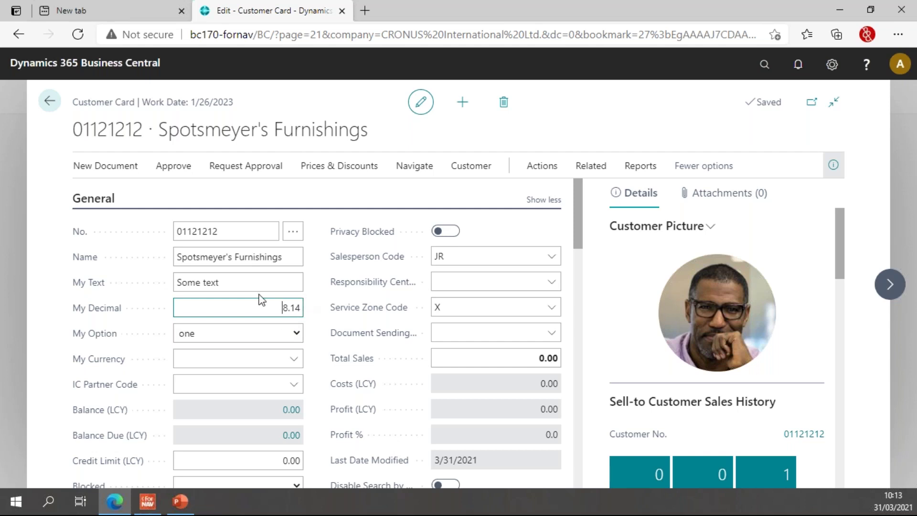
click(291, 334)
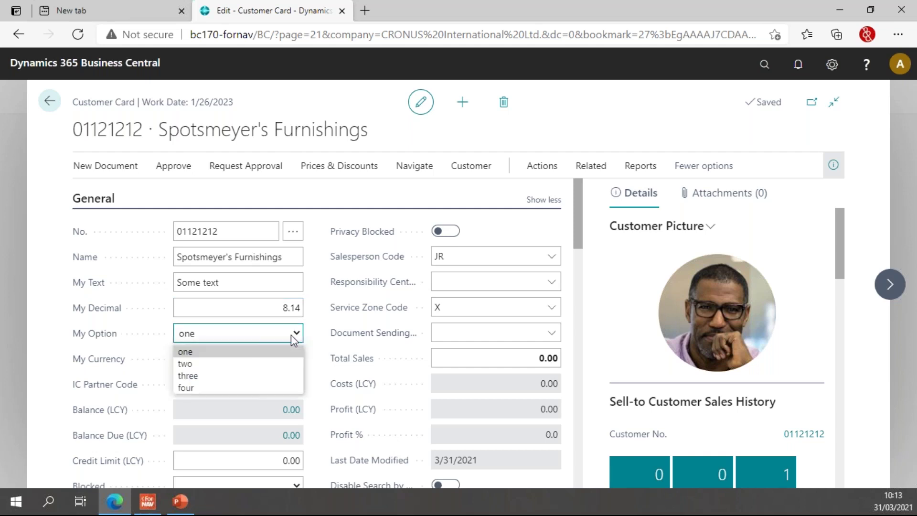
click(240, 376)
click(207, 358)
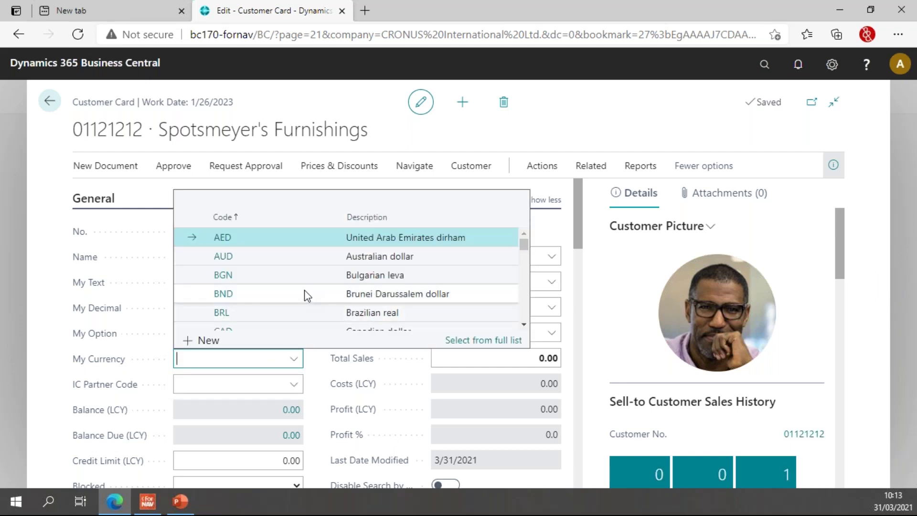
click(292, 256)
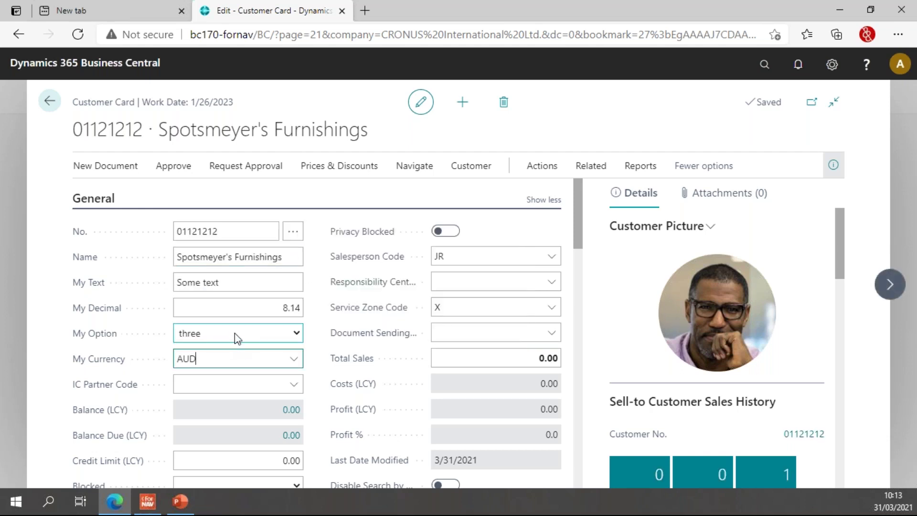
click(260, 329)
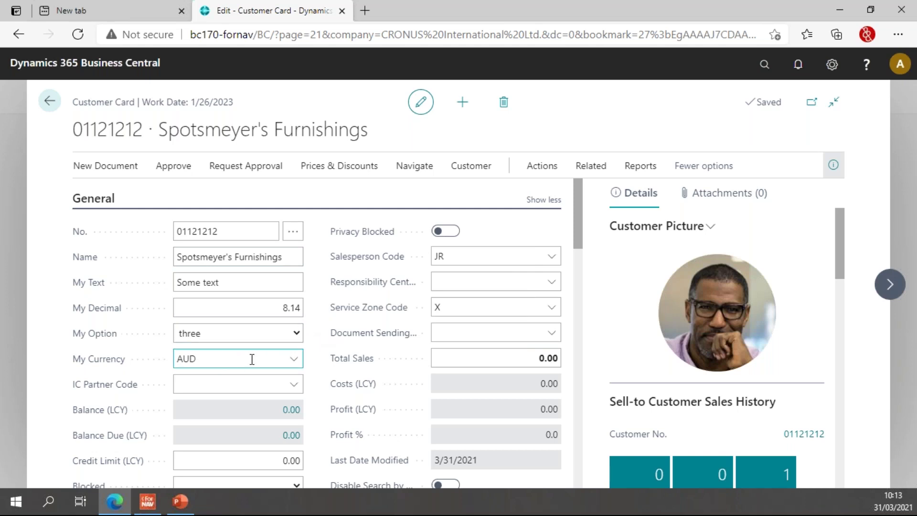
click(49, 100)
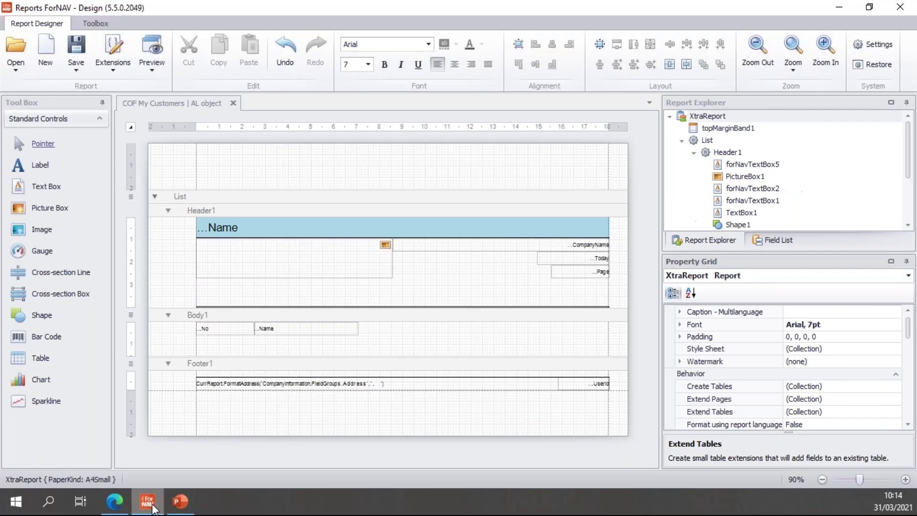
- Drag the fields COFMyCurrency through COFMyText into Body1 as a table and shrink the band to fit
click(148, 501)
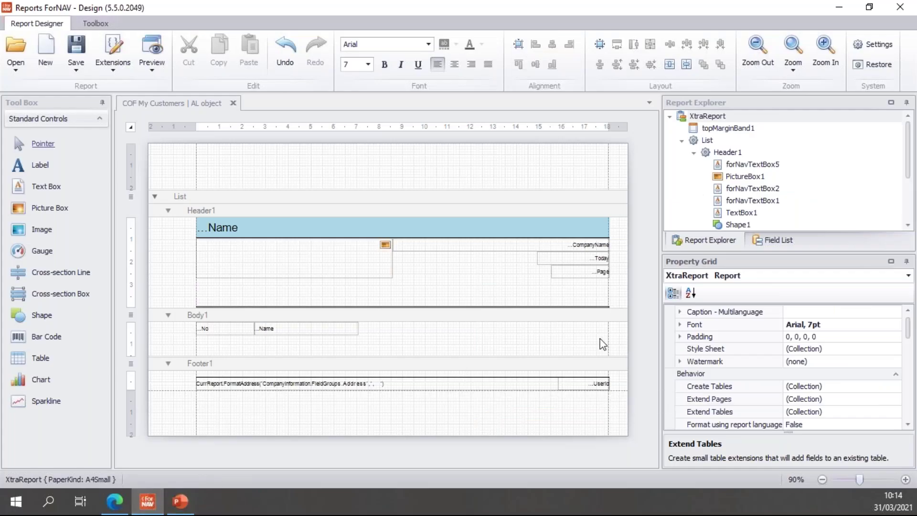
click(770, 241)
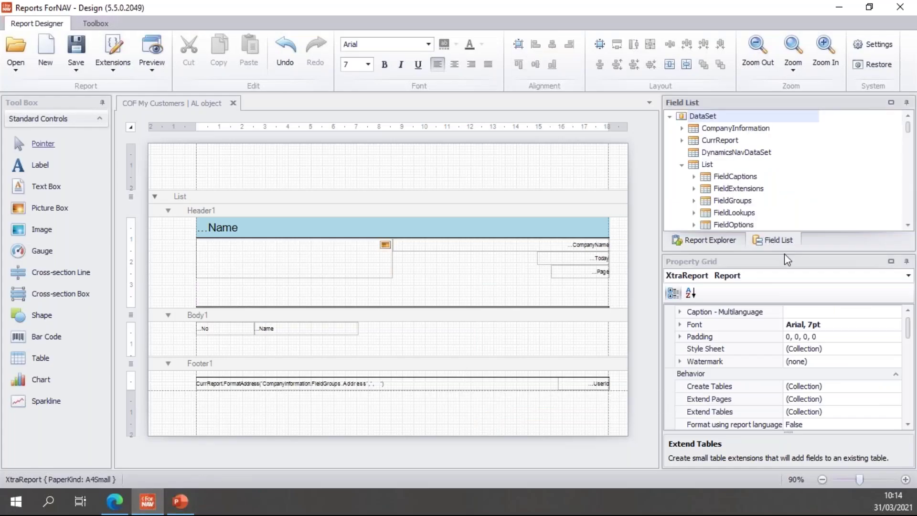
click(744, 211)
scroll(793, 169, down, 1)
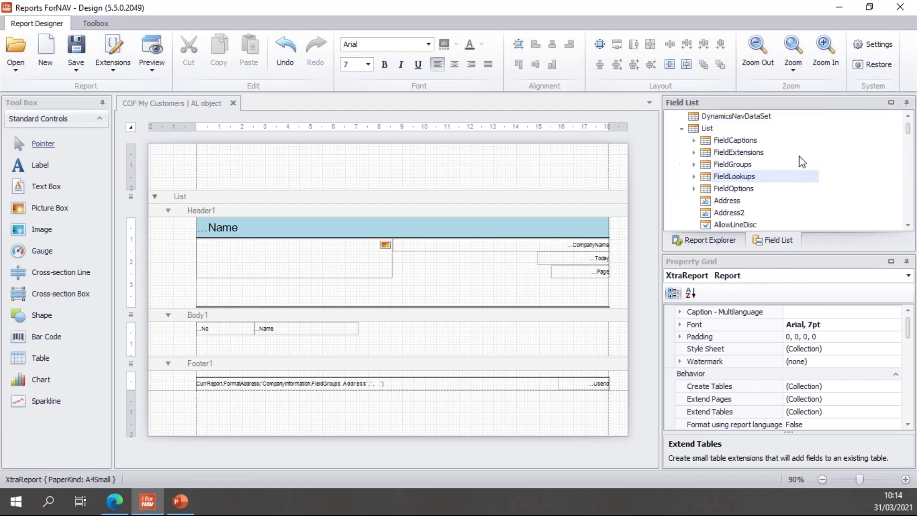
text(COF)
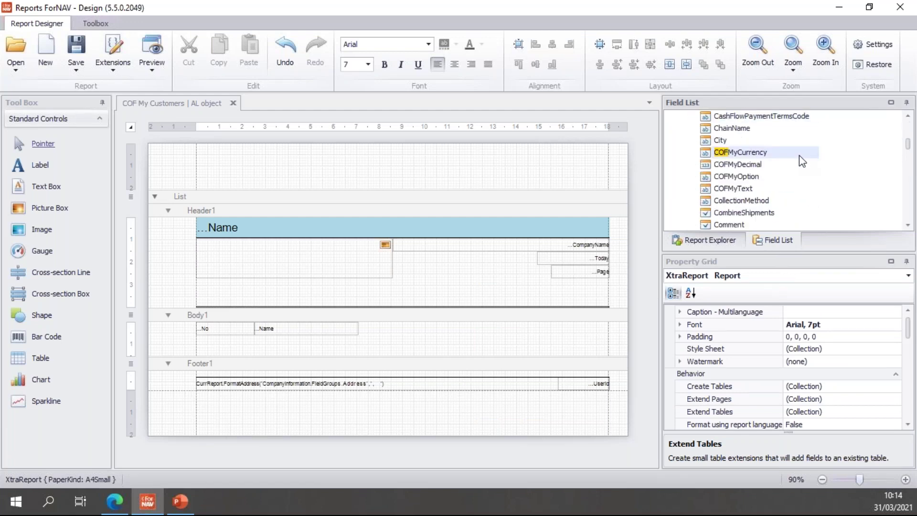
shift+click(746, 189)
drag(750, 150, 480, 340)
drag(624, 359, 616, 351)
- Left-align the four COF cells and make their text red
click(550, 343)
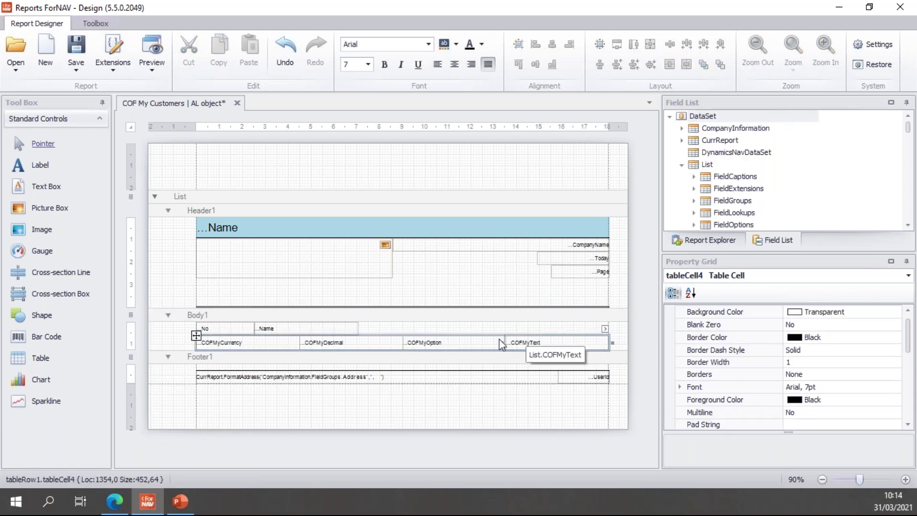
shift+click(430, 342)
shift+click(335, 343)
shift+click(230, 342)
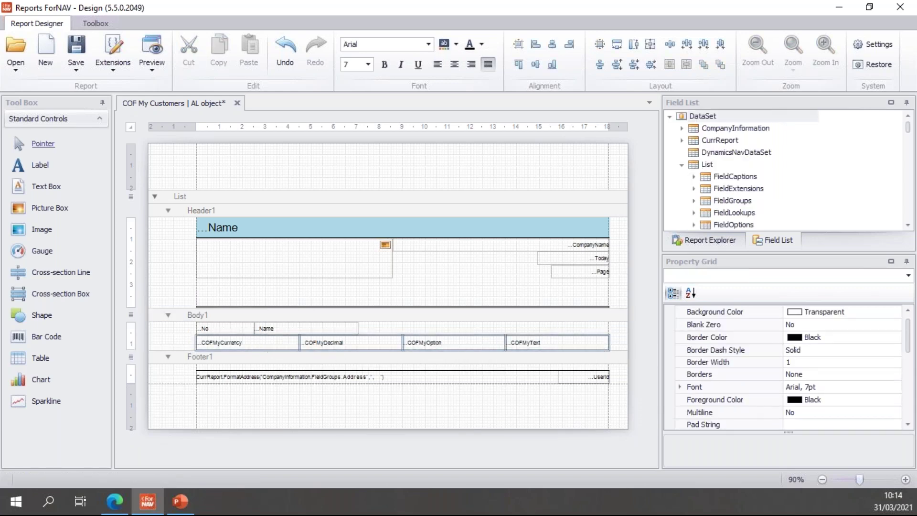
click(437, 64)
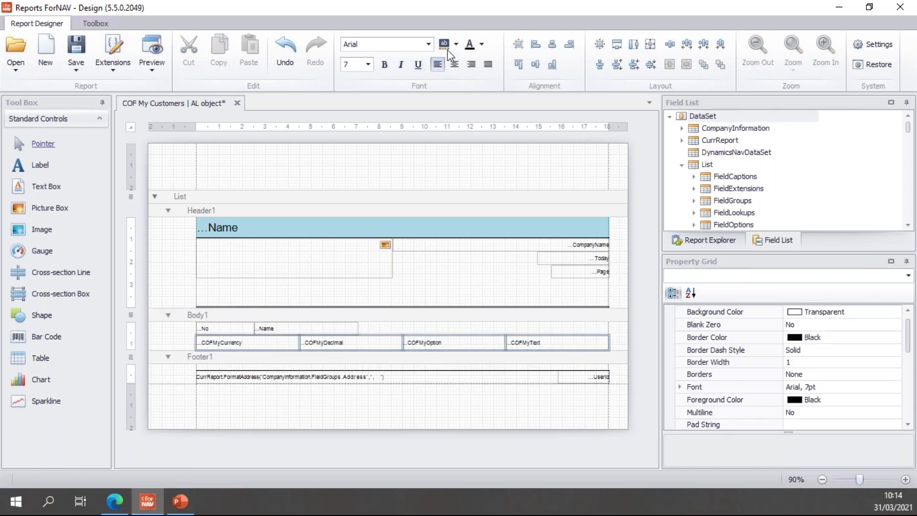
click(481, 44)
click(495, 109)
click(457, 280)
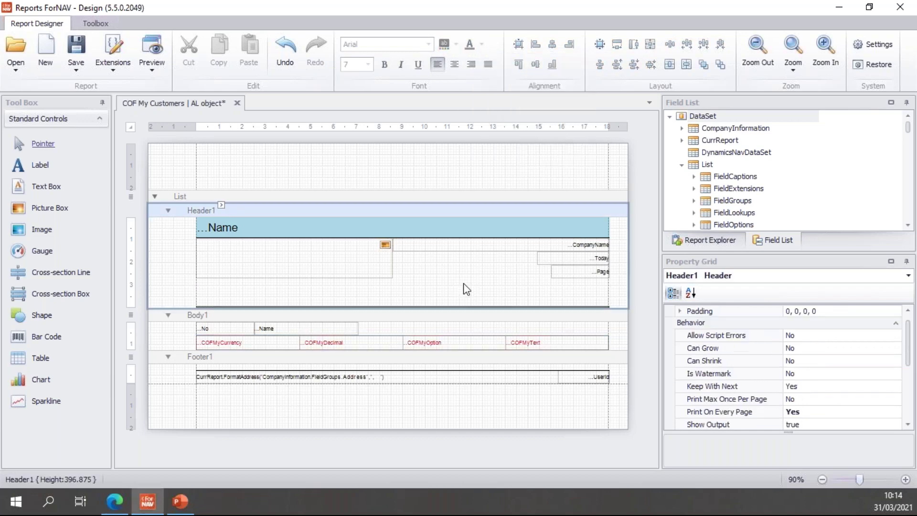
click(157, 53)
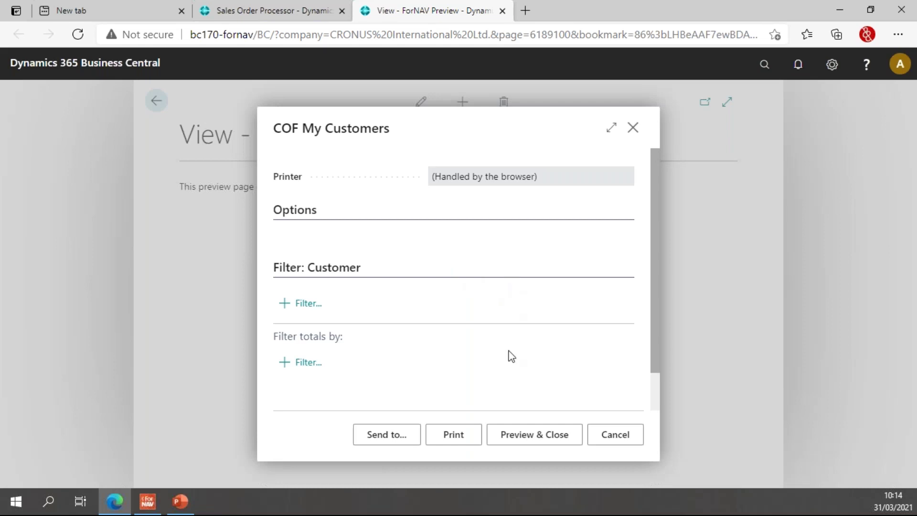
- Run the COF My Customers preview and zoom in to check the red custom fields, e.g. AUD, 8.14, three, Some text
click(495, 435)
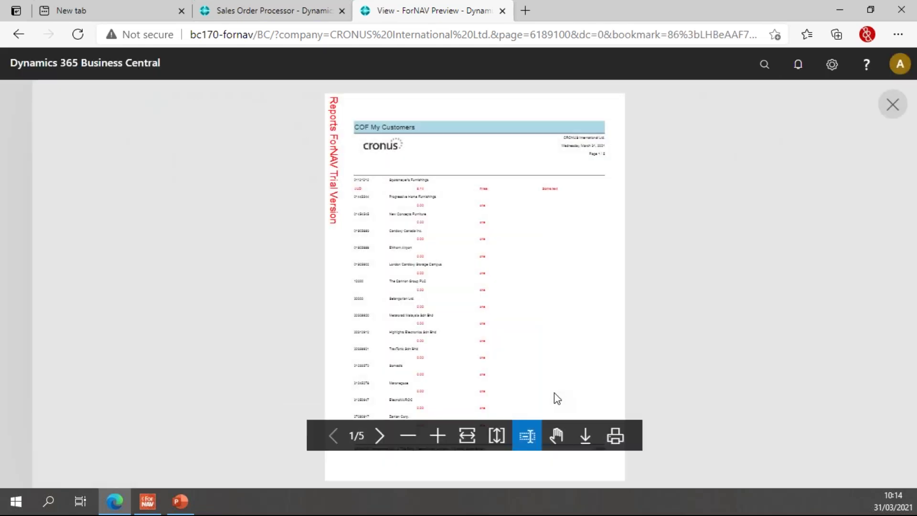
click(436, 441)
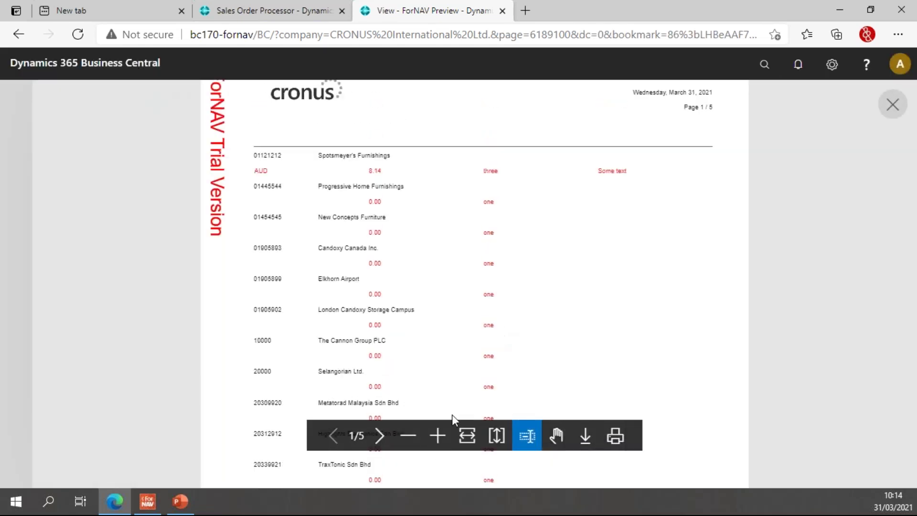
click(436, 438)
scroll(536, 373, up, 3)
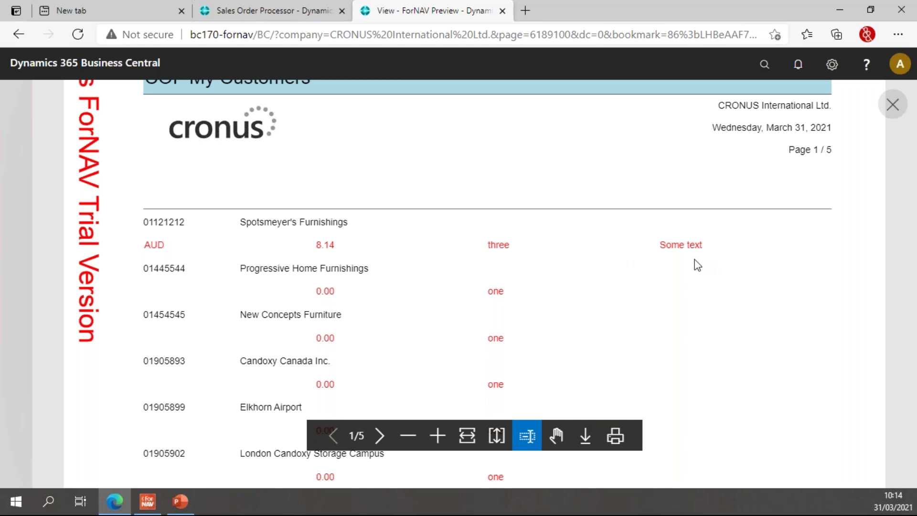
scroll(695, 260, down, 1)
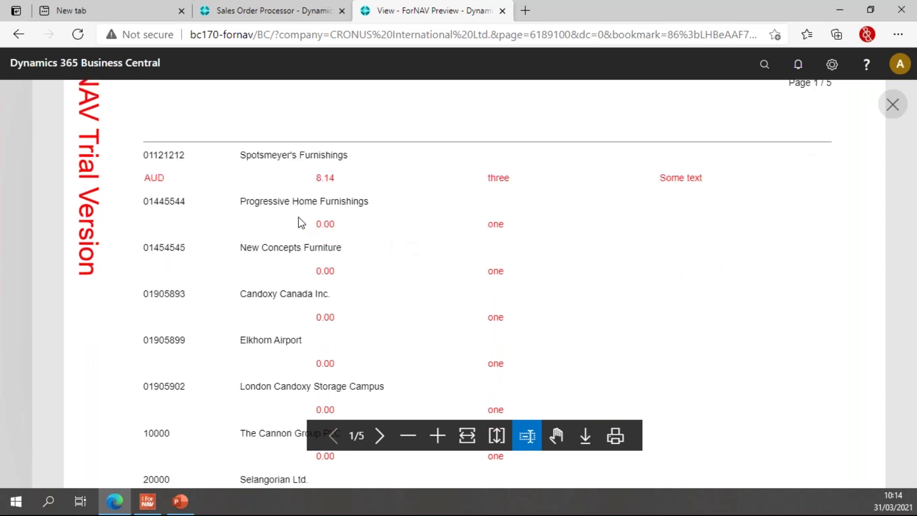